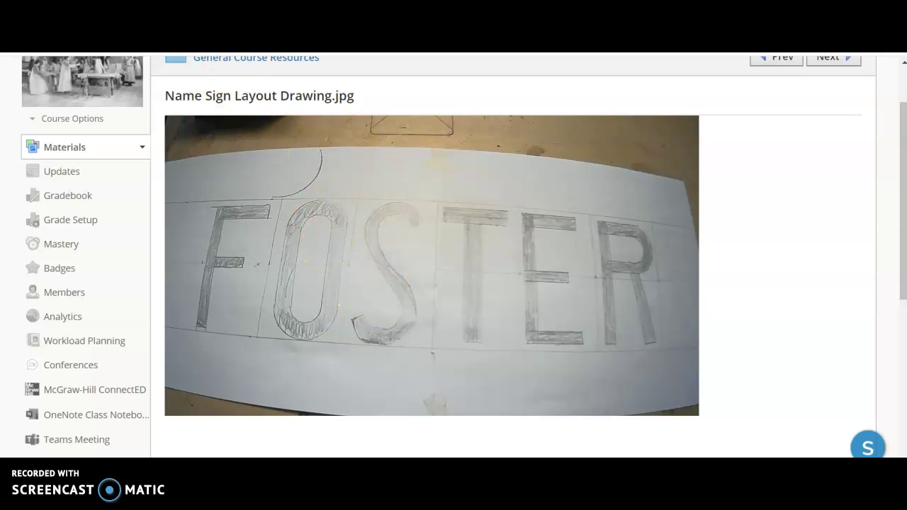
Step: Switch to Onshape and create a new document titled "Woods 2nd per Name Sign" followed by the surname
key("ctrl+Tab")
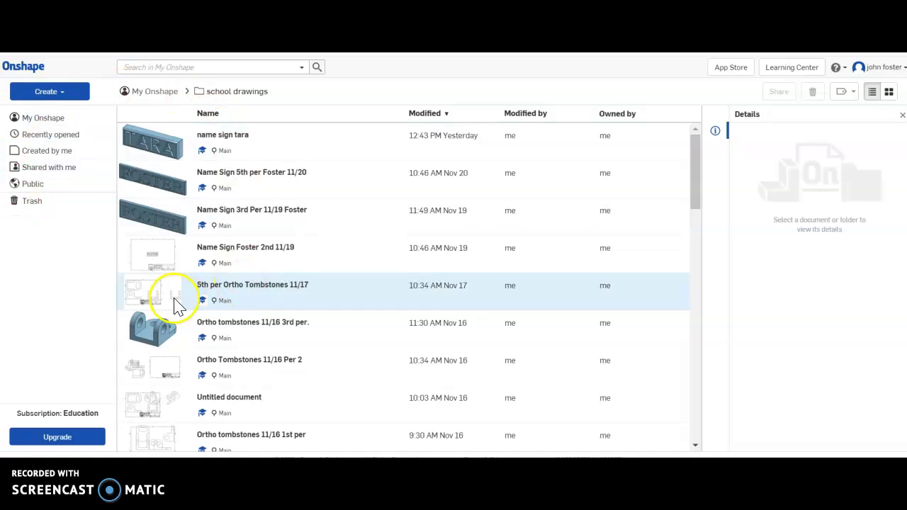
left_click(49, 93)
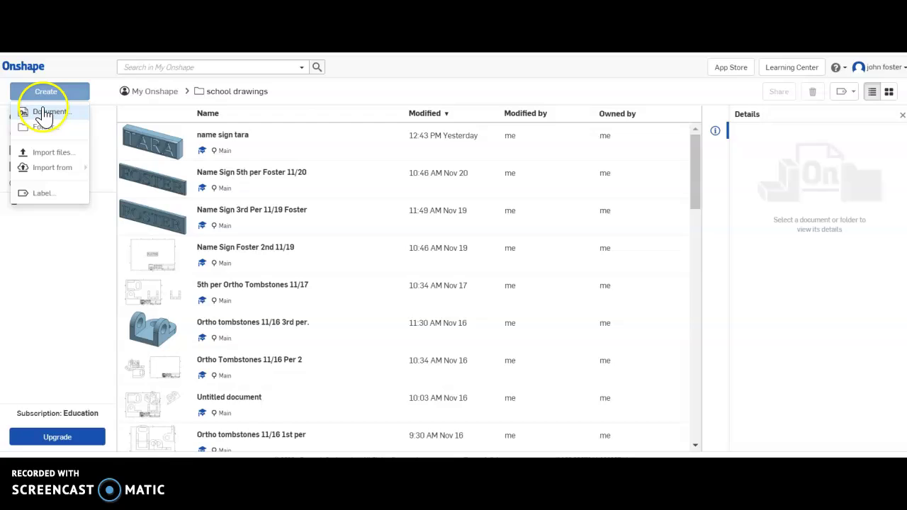
left_click(44, 114)
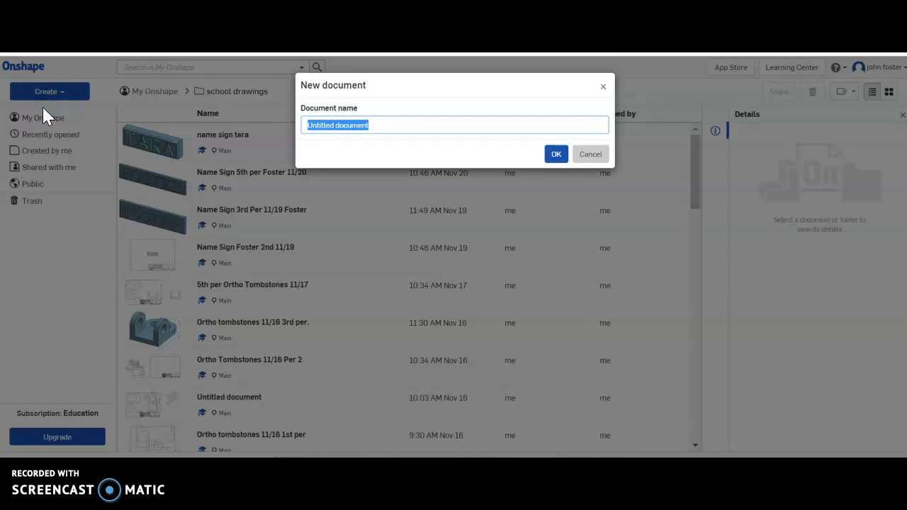
type("Woods 2nd per Name Sign Foster")
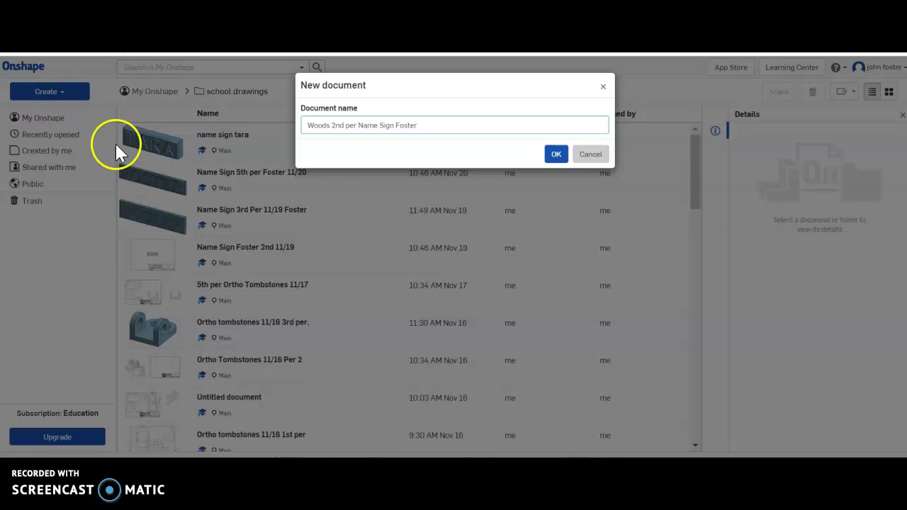
left_click(559, 153)
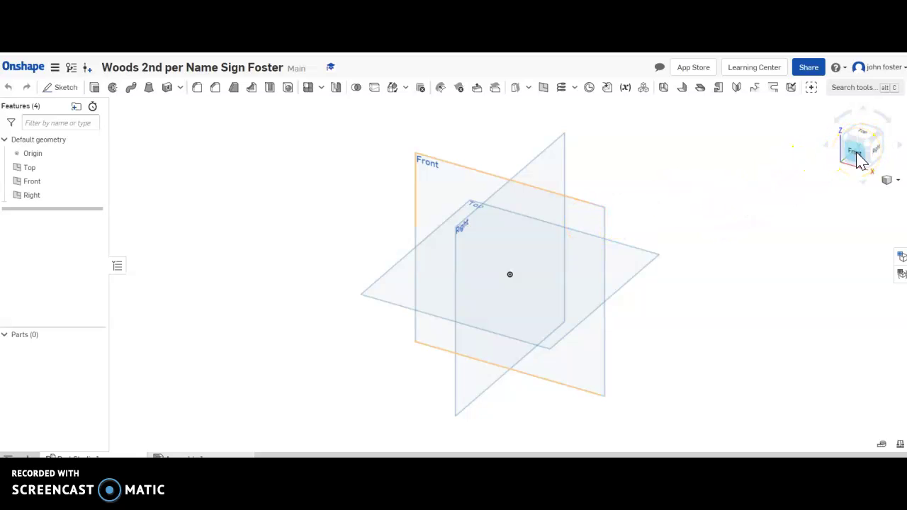
Step: Hide the Top and Right planes and start a sketch on the Front plane
left_click(856, 155)
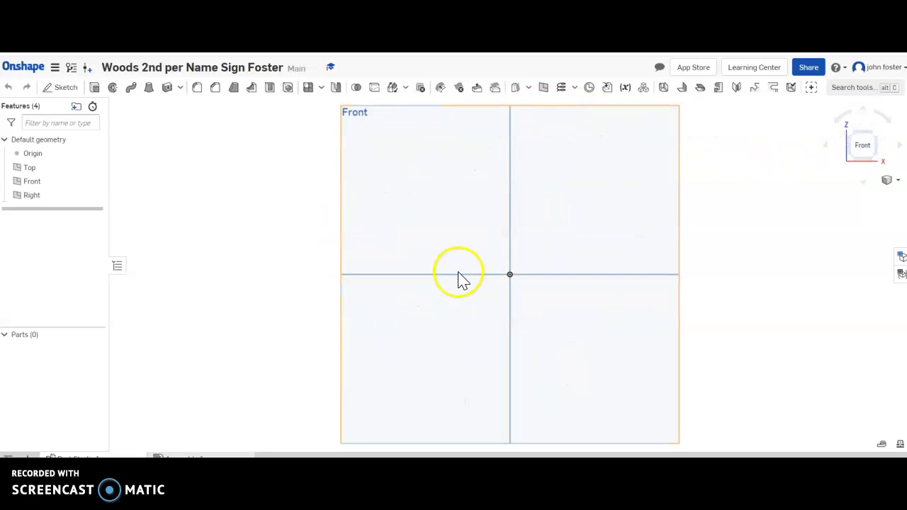
left_click(94, 168)
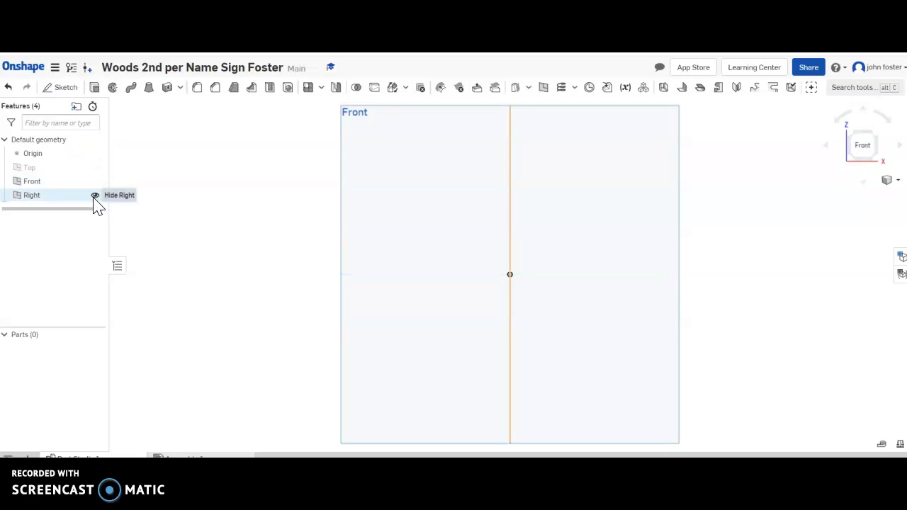
left_click(95, 196)
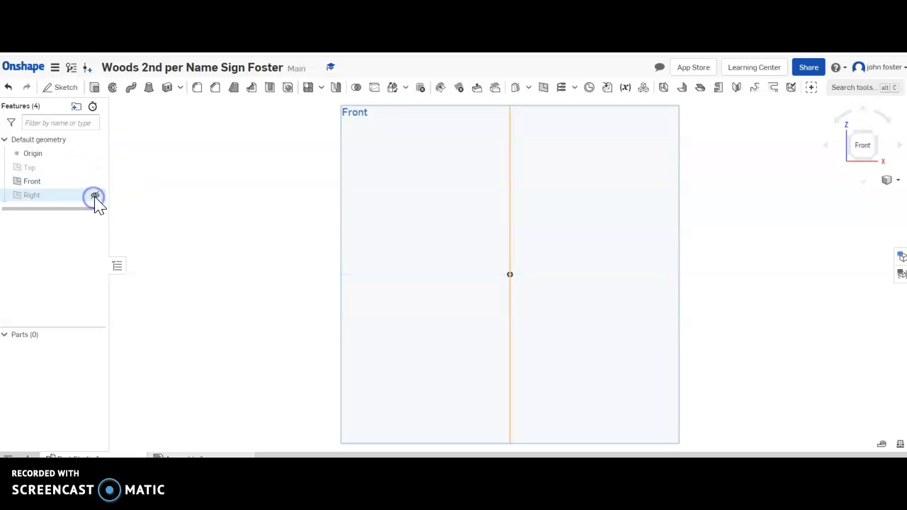
left_click(63, 88)
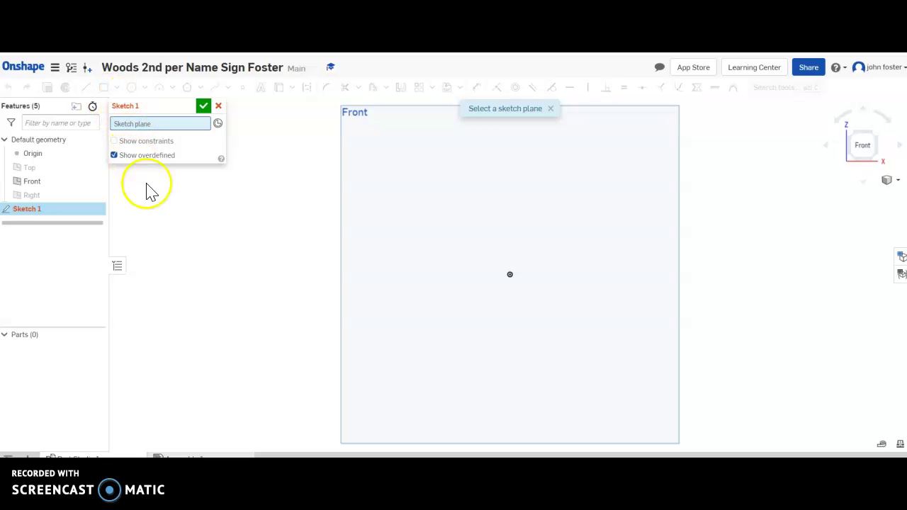
left_click(449, 174)
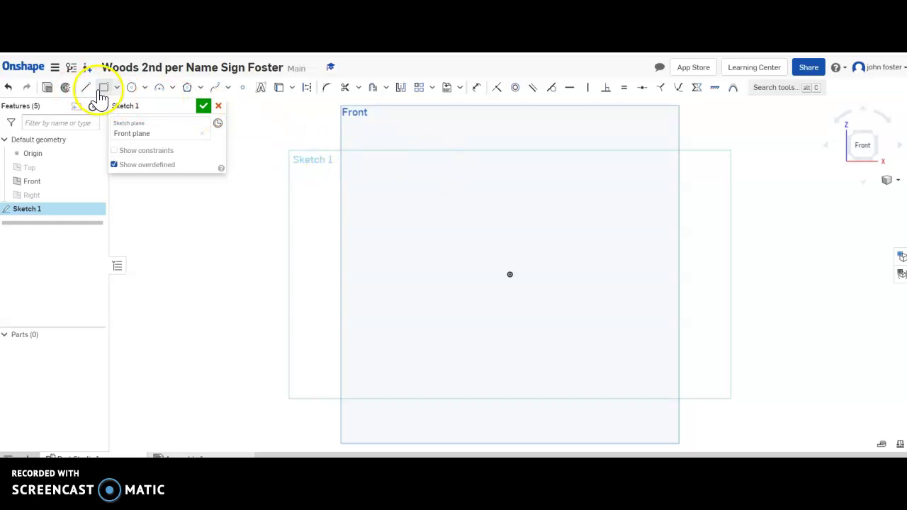
Step: Place a wide sketch text box about 1.65 in high around the origin and enter the surname in capital letters
left_click(262, 91)
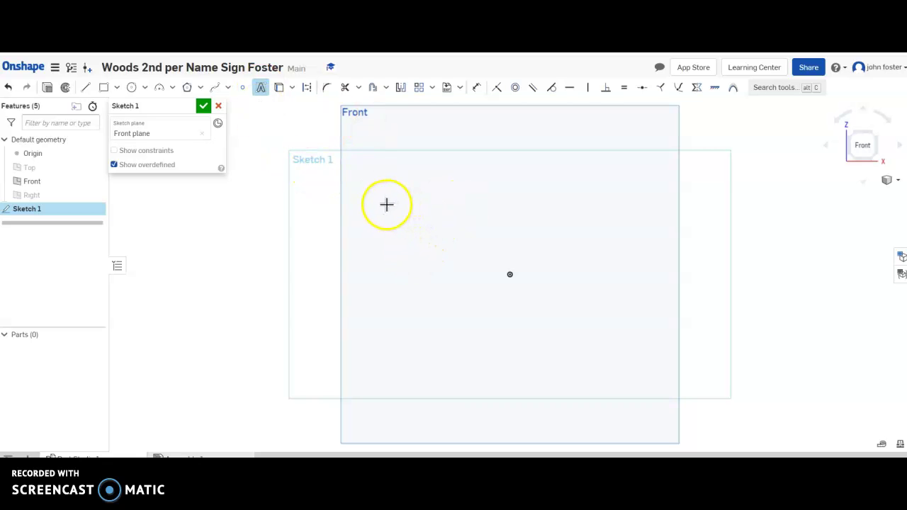
mouse_move(358, 210)
left_mouse_down()
mouse_move(406, 241)
mouse_move(624, 298)
mouse_move(664, 293)
mouse_move(701, 303)
left_mouse_up()
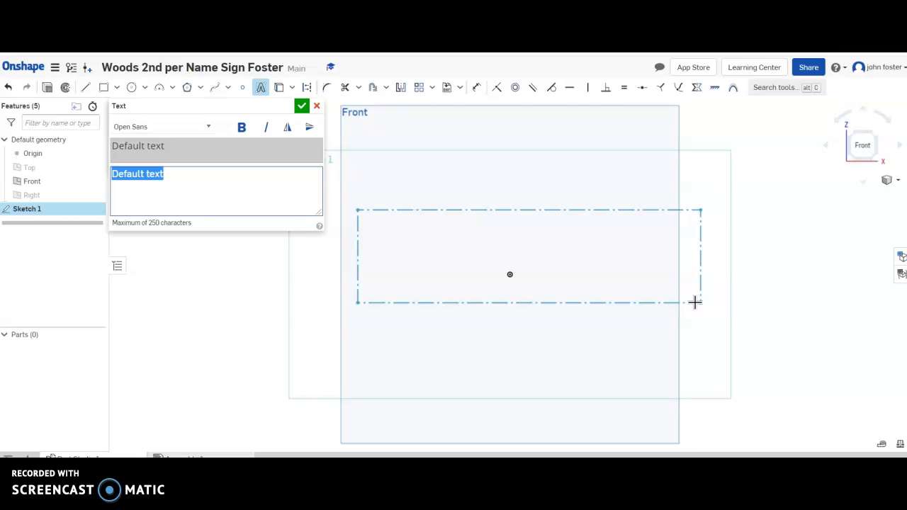
type("FOST")
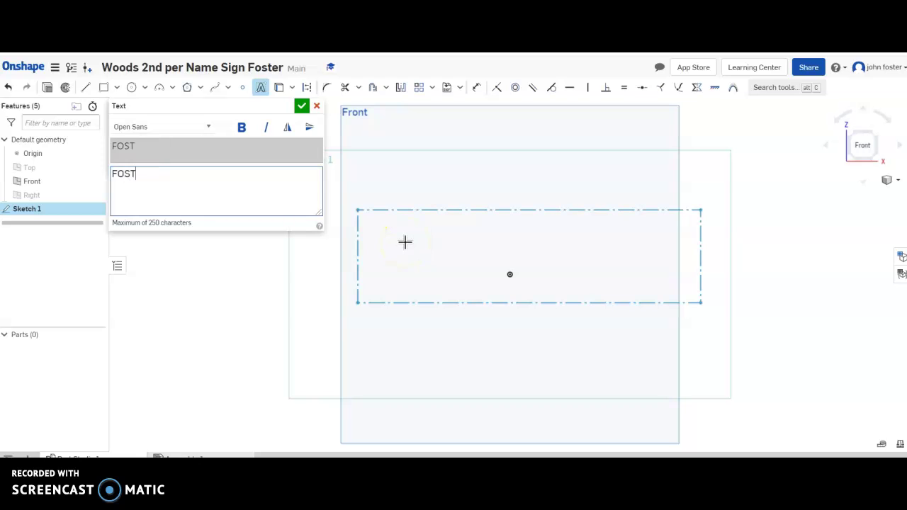
type("ER")
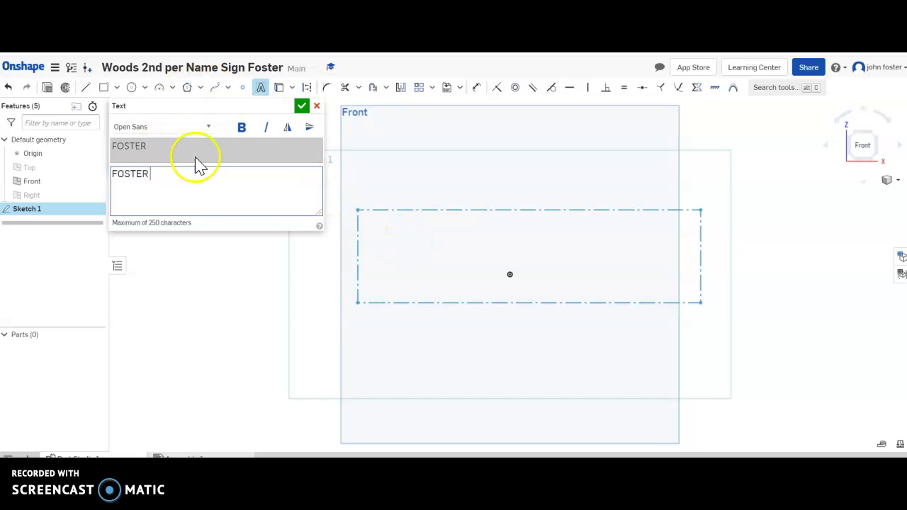
Step: Try the Noto Sans font for the sign text, settle on Tinos, and accept the text
left_click(209, 127)
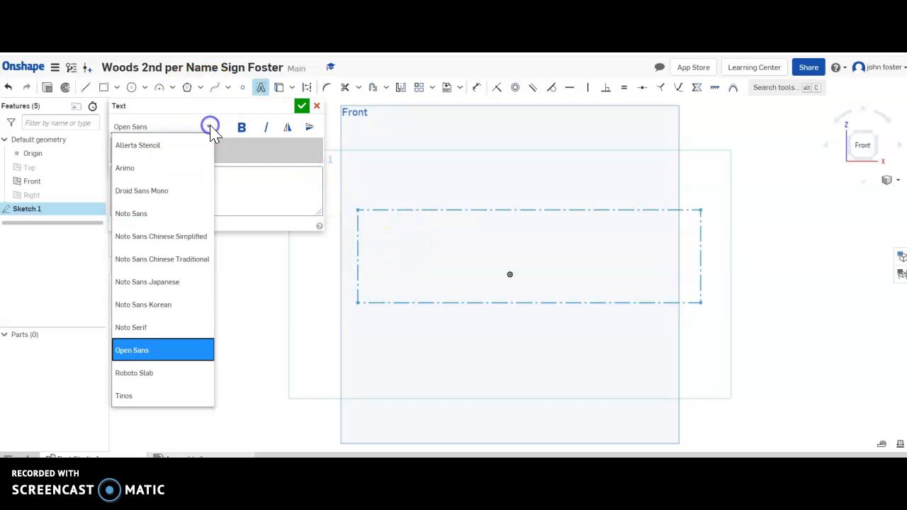
left_click(156, 395)
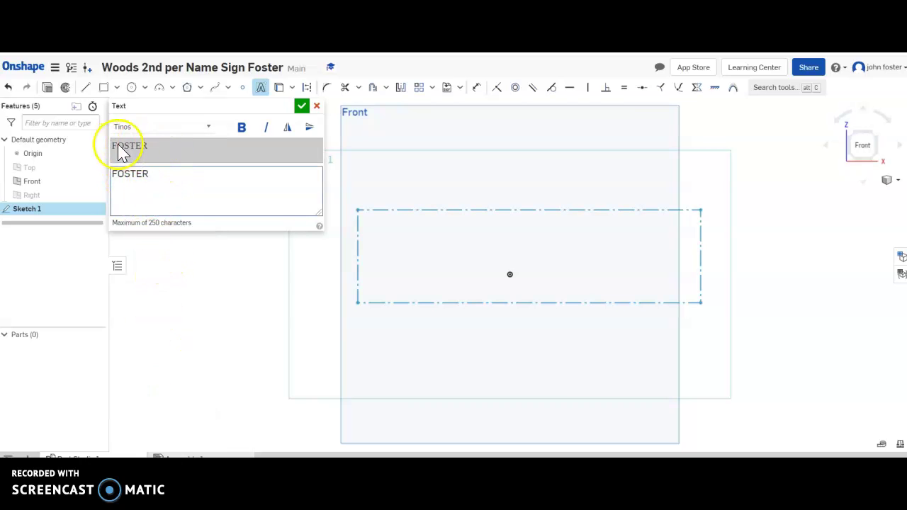
left_click(208, 130)
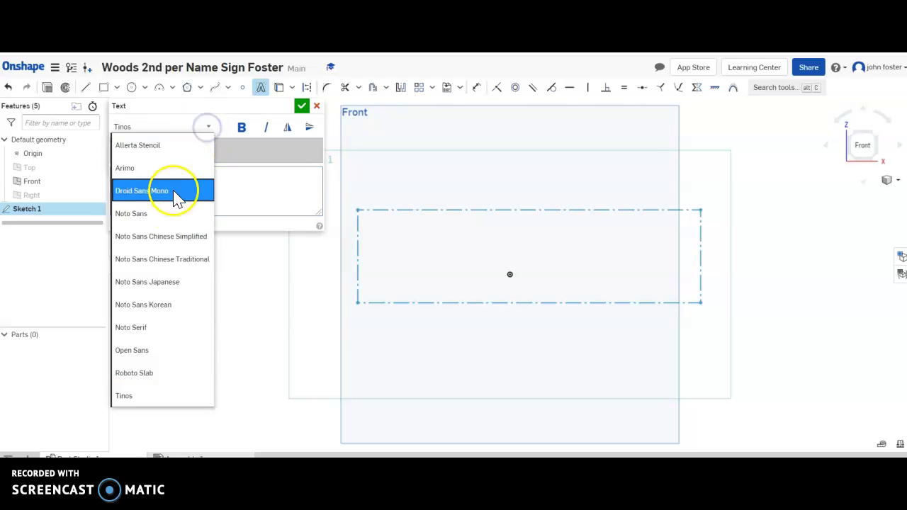
left_click(159, 215)
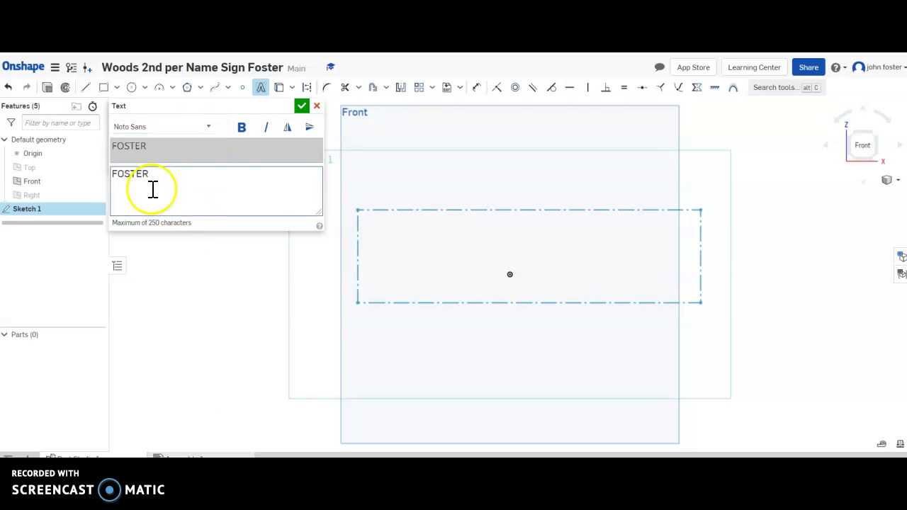
left_click(210, 128)
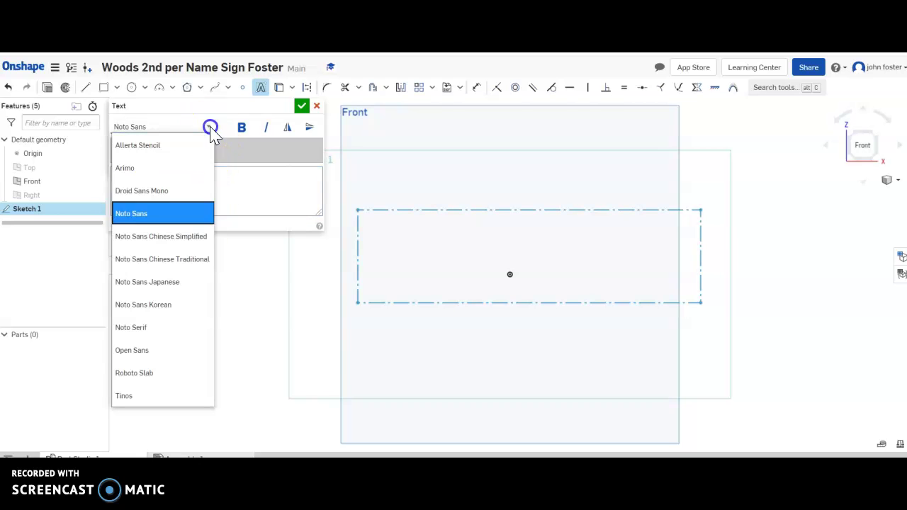
left_click(149, 395)
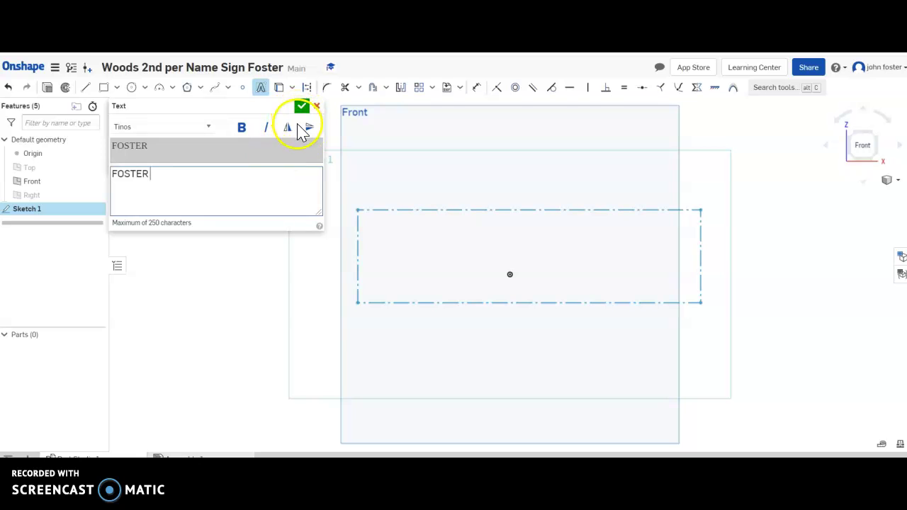
left_click(302, 107)
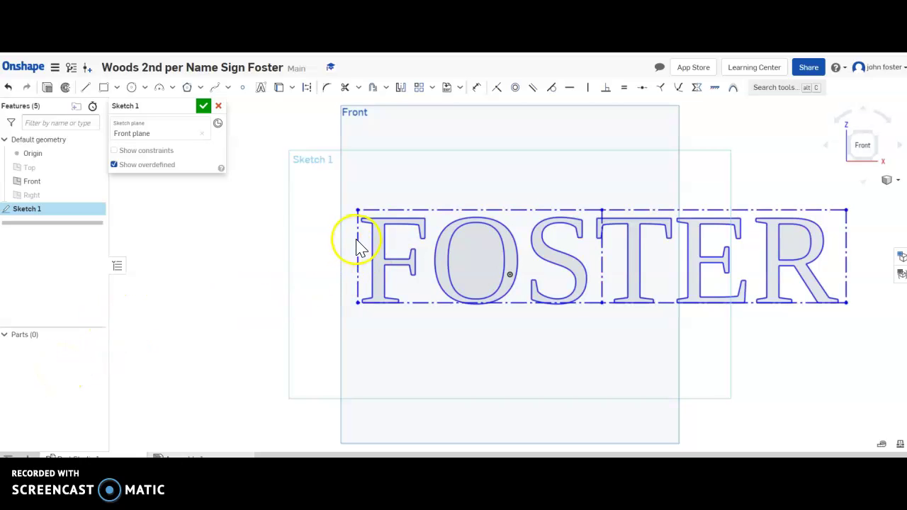
Step: Dimension the height of the text box and set it to 4.5 in
left_click(376, 223)
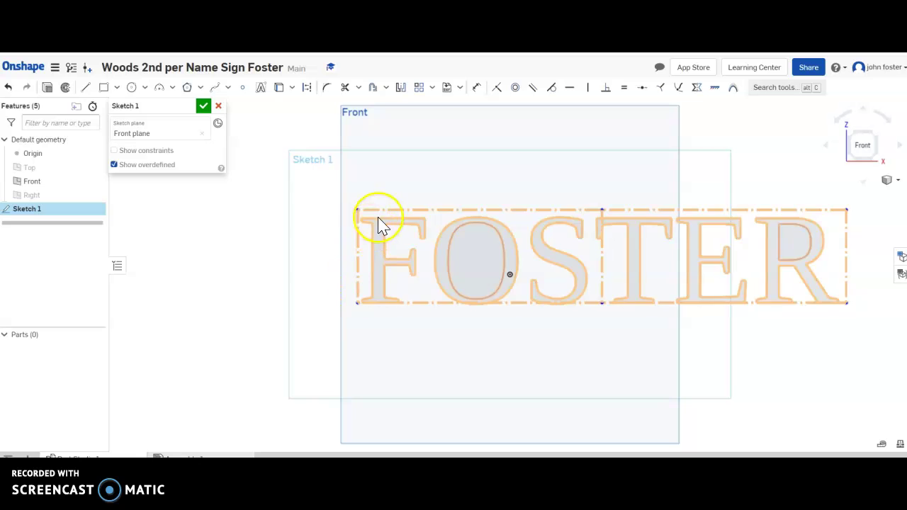
left_click(391, 255)
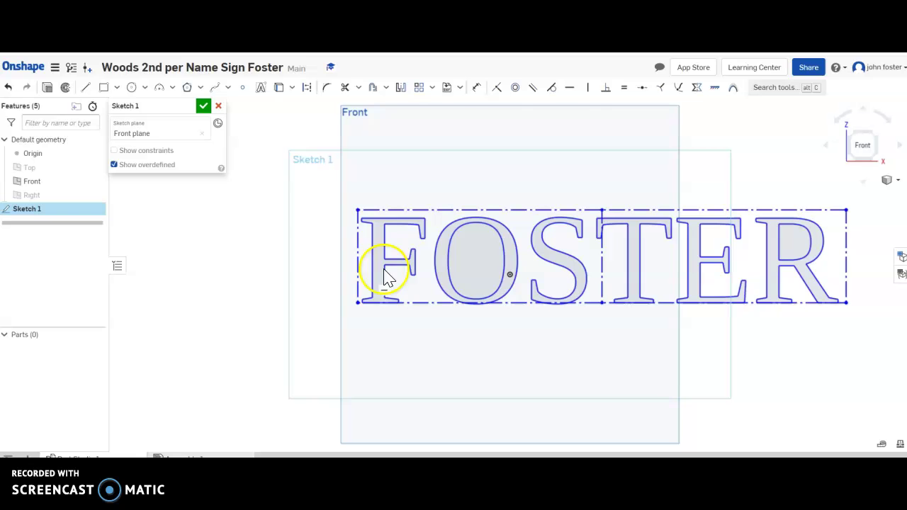
left_click(476, 89)
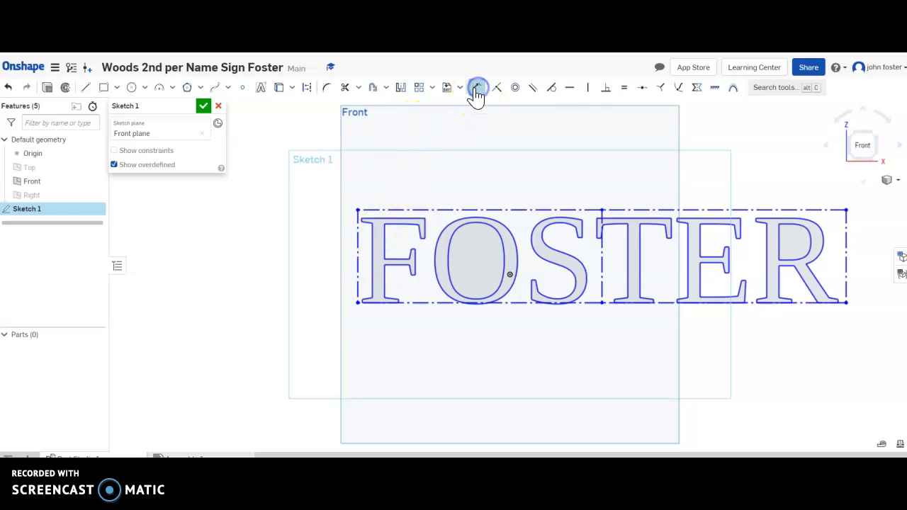
left_click(357, 243)
left_click(305, 244)
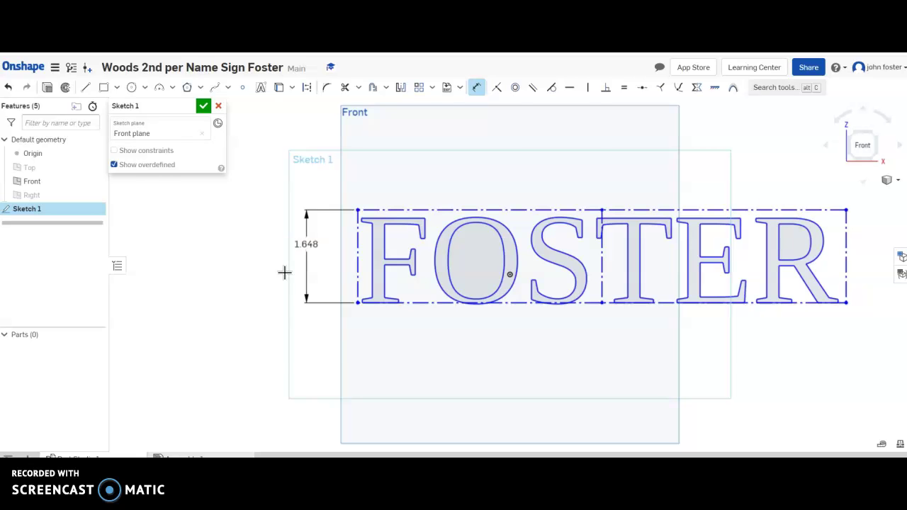
scroll(284, 272, "up", 5)
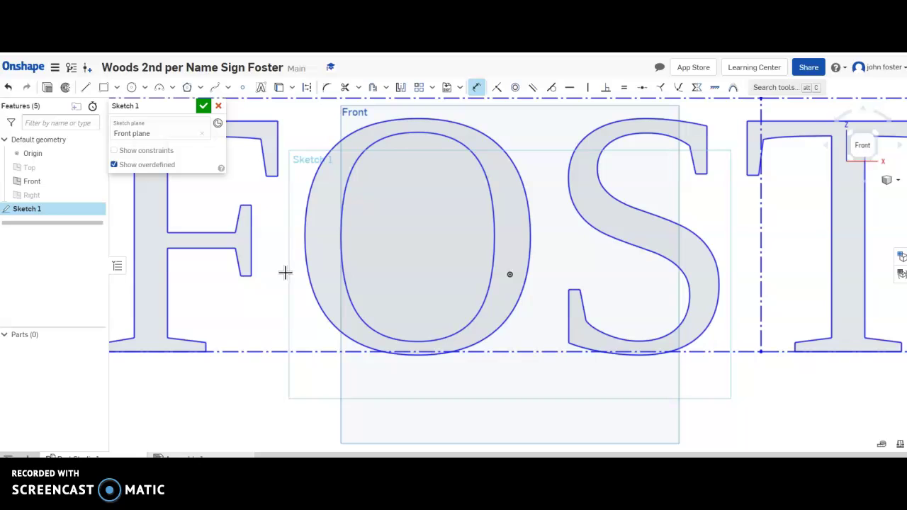
scroll(285, 272, "down", 6)
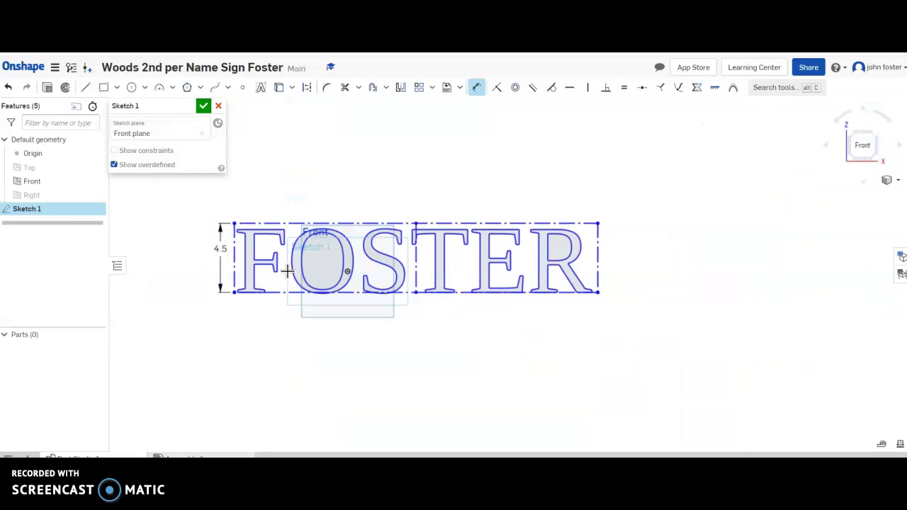
Step: Dimension the overall width of the text box along its lower edge and try to set it to 22 in
left_click(496, 243)
left_click(453, 409)
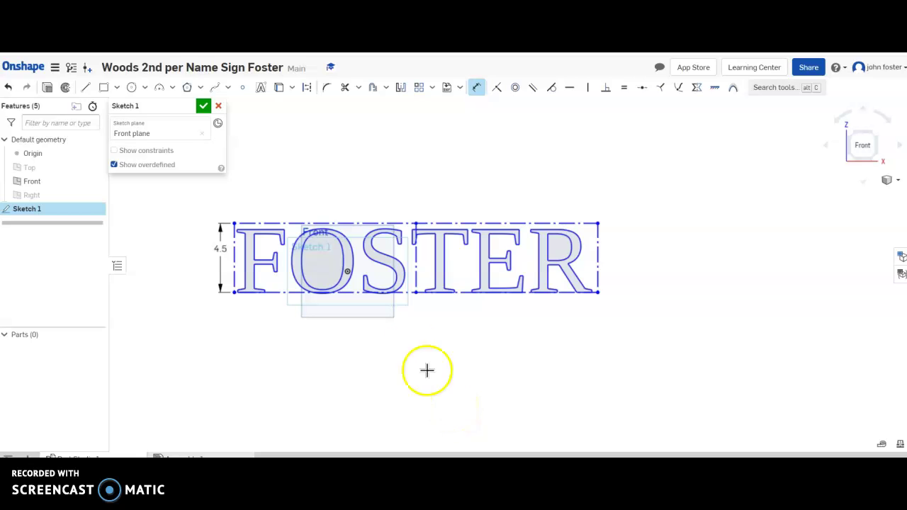
left_click(408, 293)
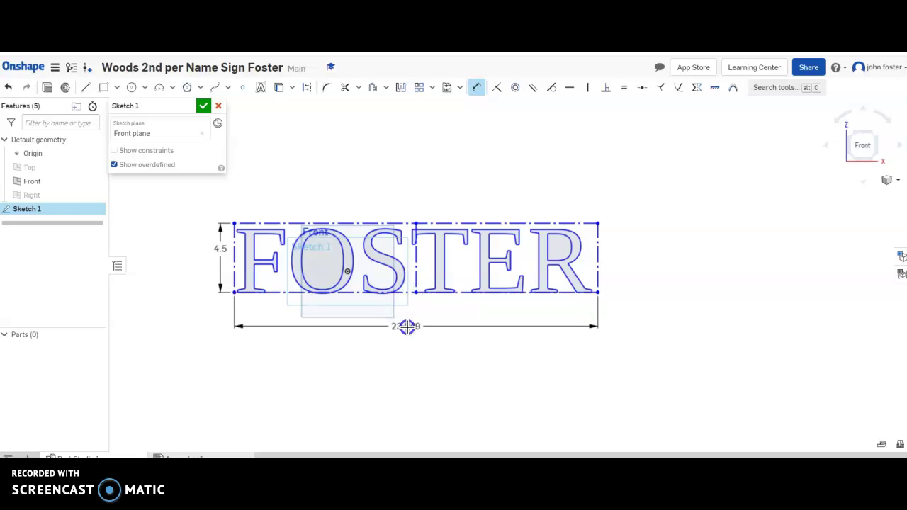
left_click(409, 327)
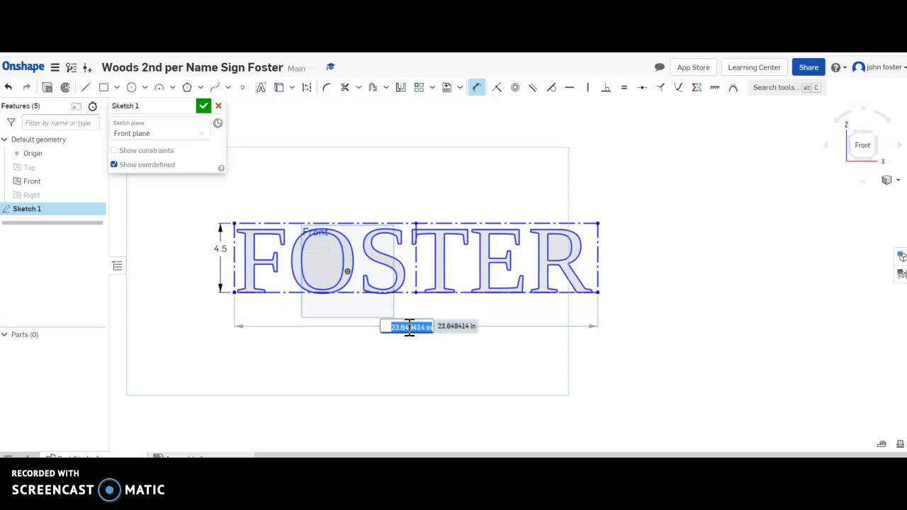
key("Return")
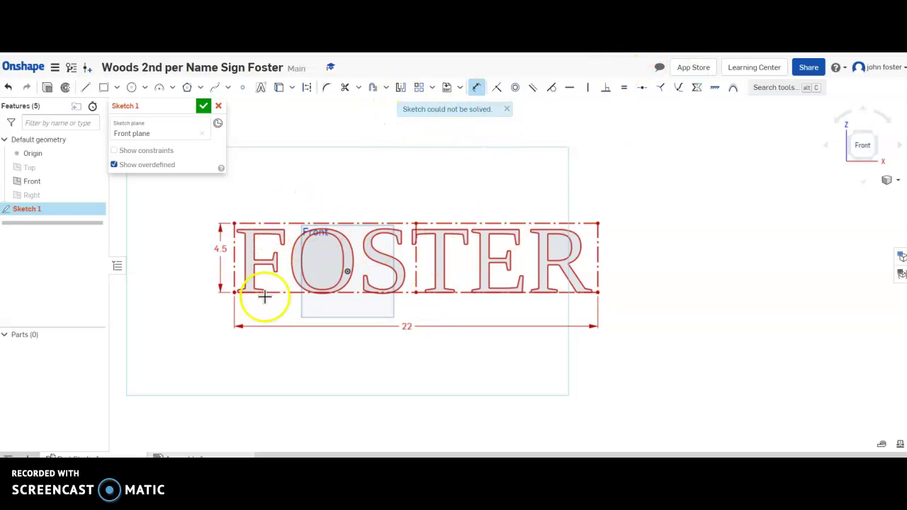
left_click(507, 109)
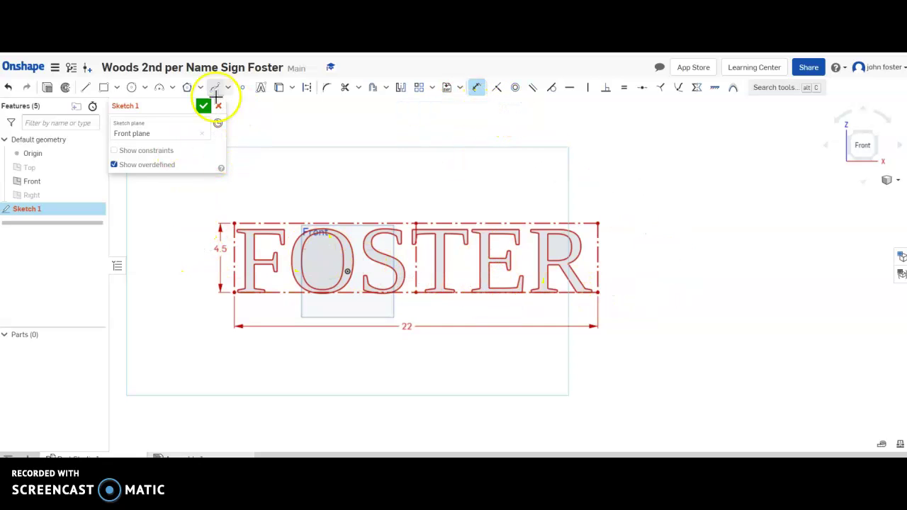
Step: Undo the 22 in width change on the text box
left_click(8, 87)
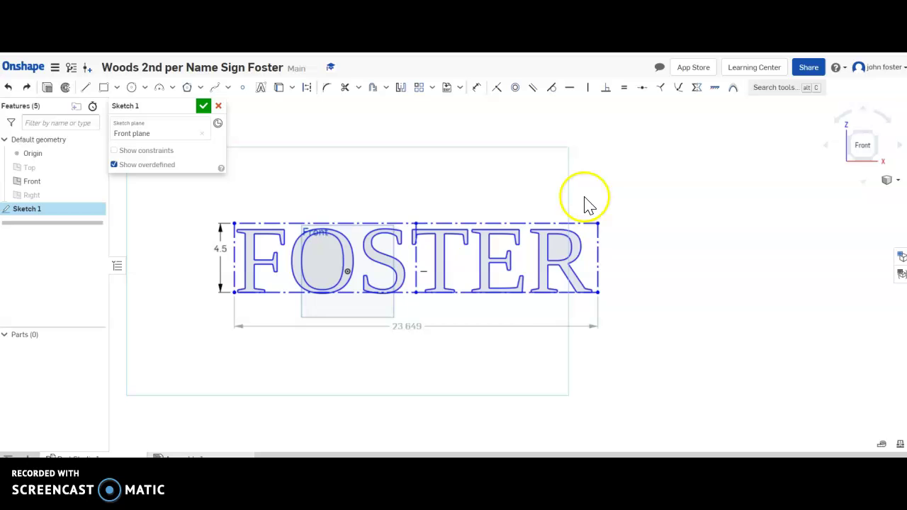
mouse_move(635, 174)
right_mouse_down()
mouse_move(621, 227)
mouse_move(642, 154)
mouse_move(635, 178)
mouse_move(641, 173)
right_mouse_up()
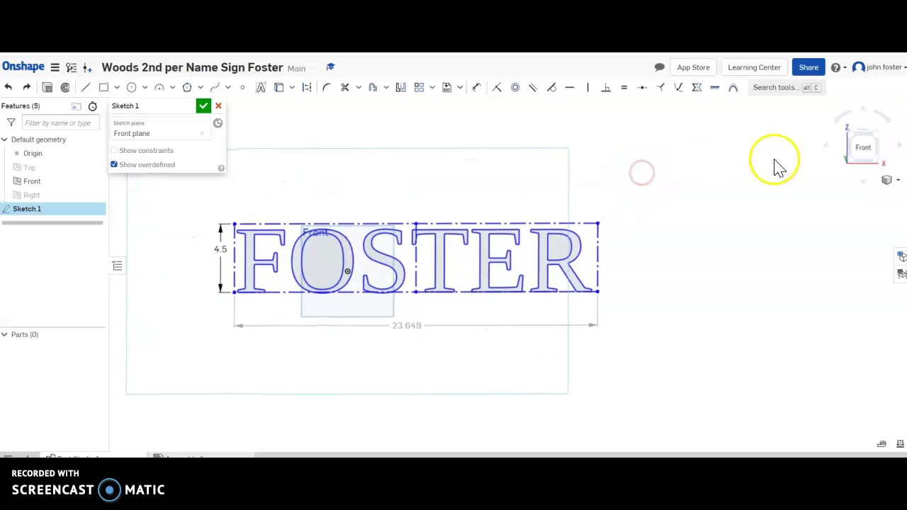
left_click(860, 147)
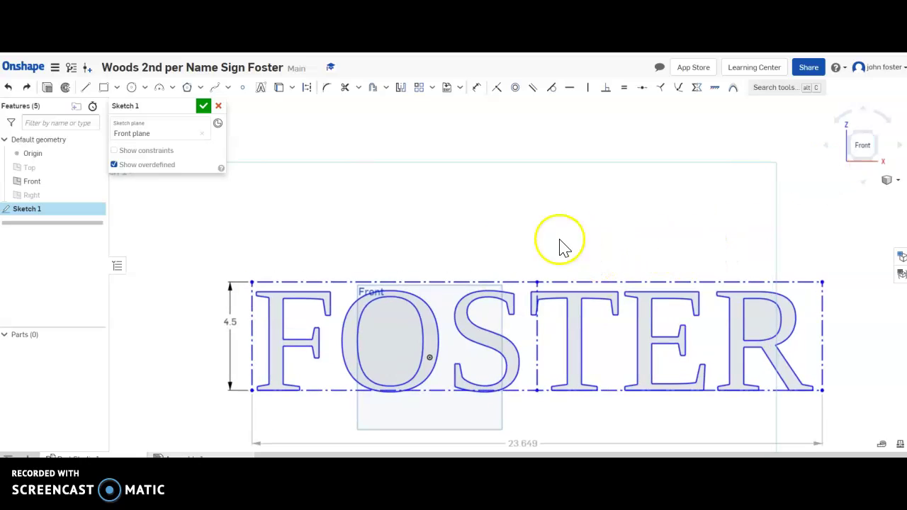
Step: Accept the text sketch, then draw a corner rectangle about 25 by 6 in around the lettering in a new Front plane sketch
right_click_drag(449, 236, 390, 192, "ctrl")
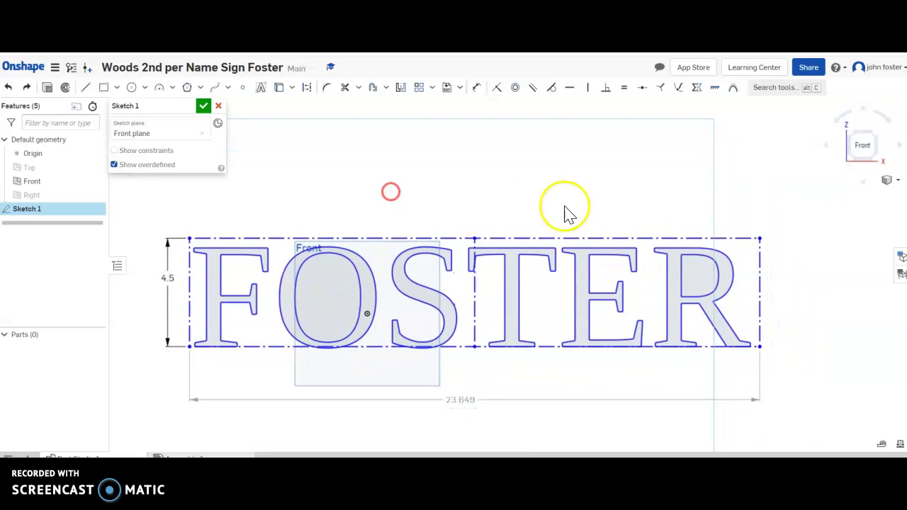
left_click(203, 106)
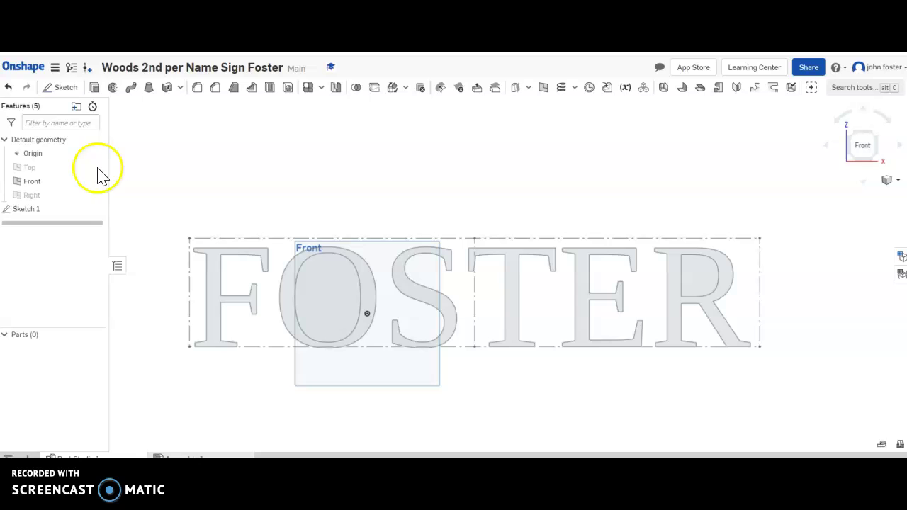
left_click(63, 89)
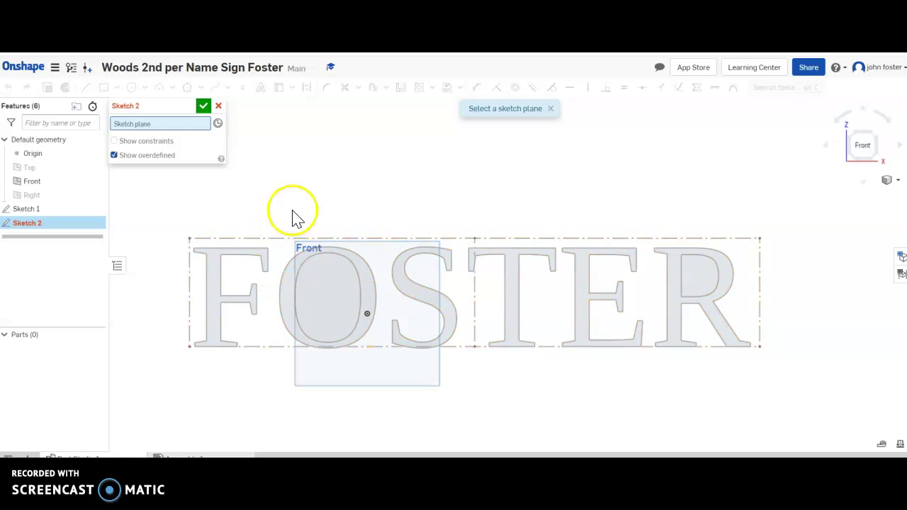
left_click(343, 372)
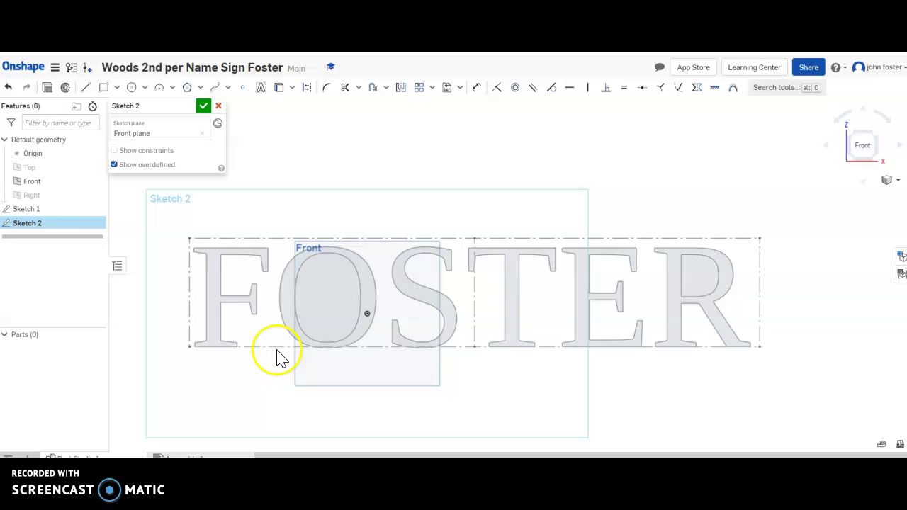
left_click(104, 90)
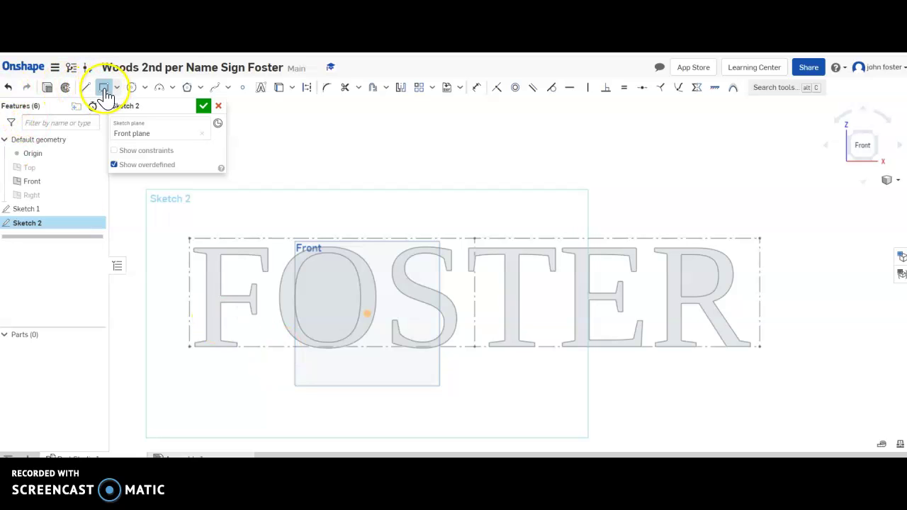
left_click(175, 221)
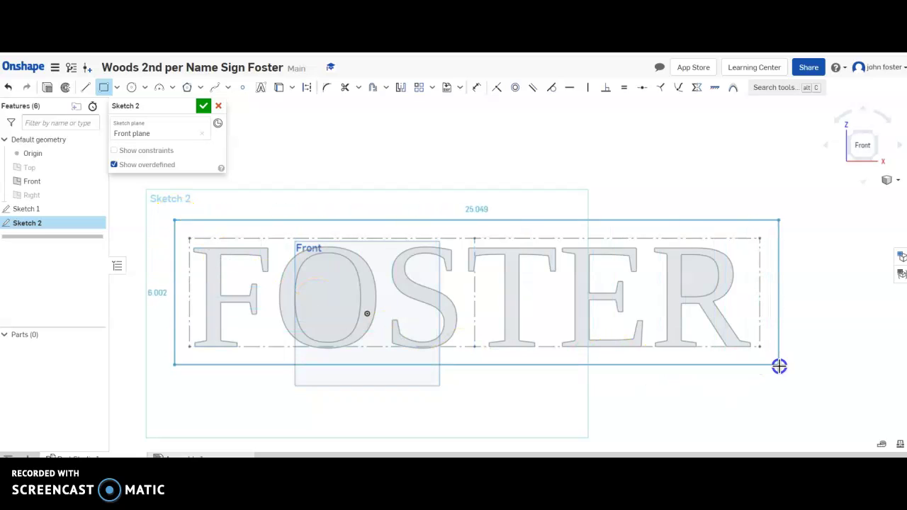
left_click(778, 366)
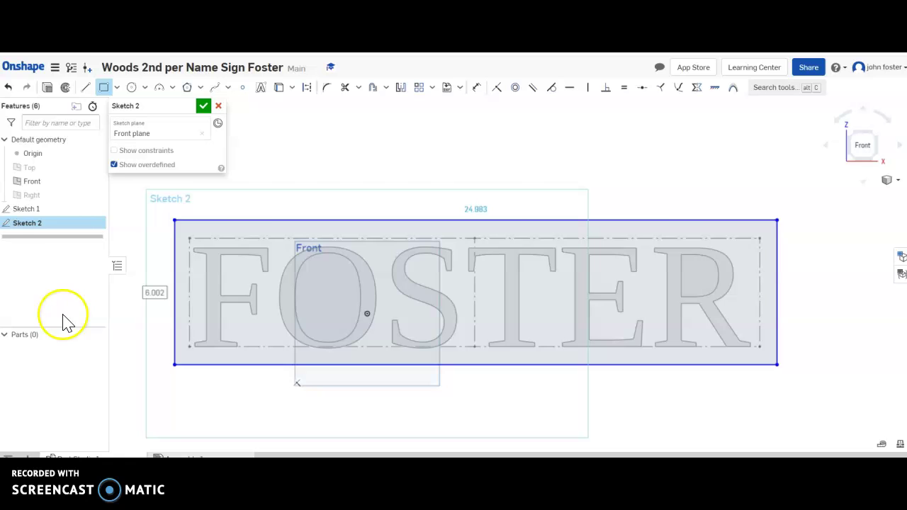
left_click(203, 105)
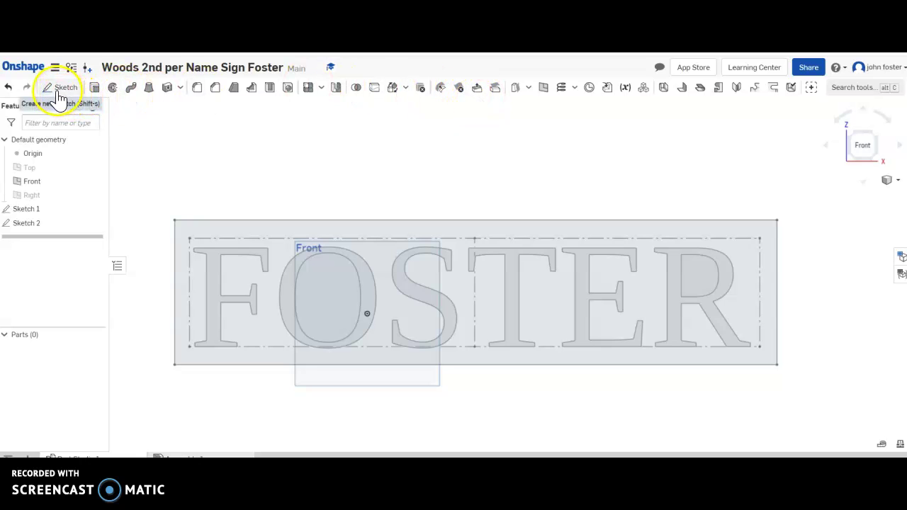
Step: Reopen the border rectangle's sketch, Sketch 2, for editing
left_click(28, 223)
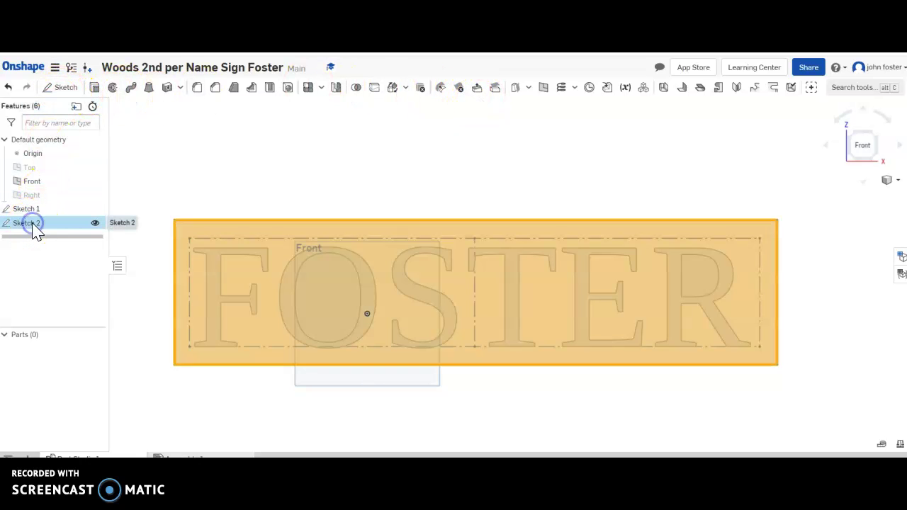
right_click(34, 230)
left_click(50, 235)
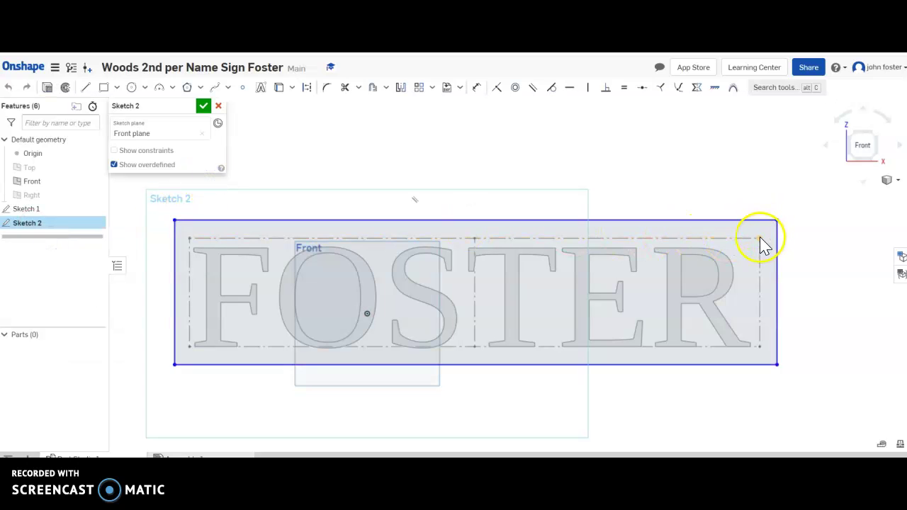
Step: Try to dimension the horizontal gap between the upper-right corners of the border rectangle and the text box, and undo it
key("u")
left_click(774, 221)
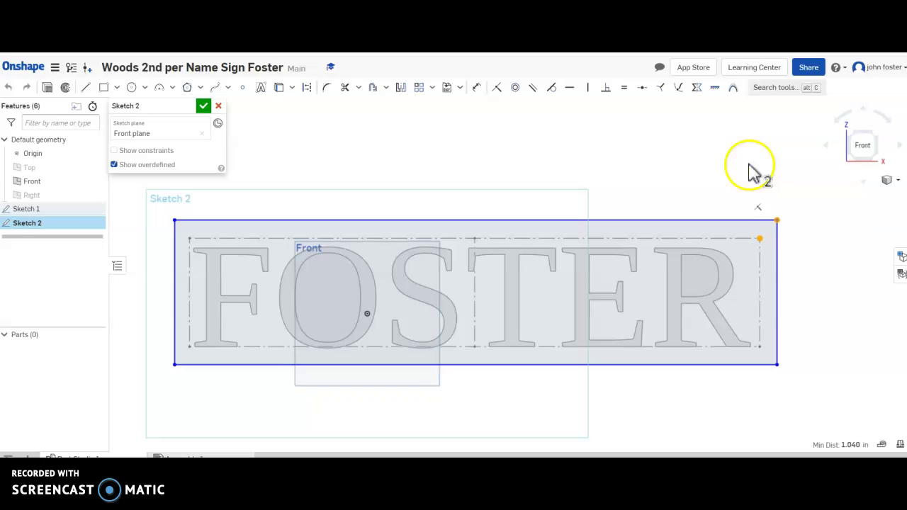
left_click(476, 87)
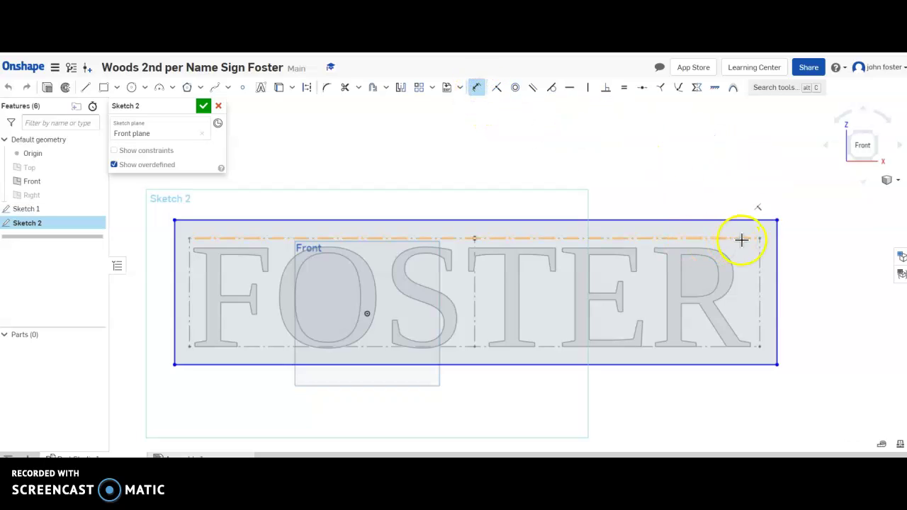
left_click_drag(776, 221, 765, 168)
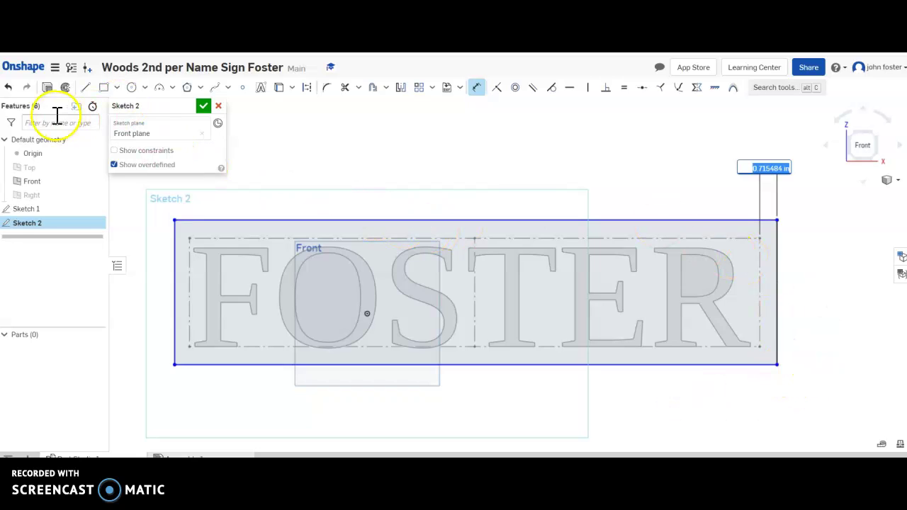
left_click(9, 87)
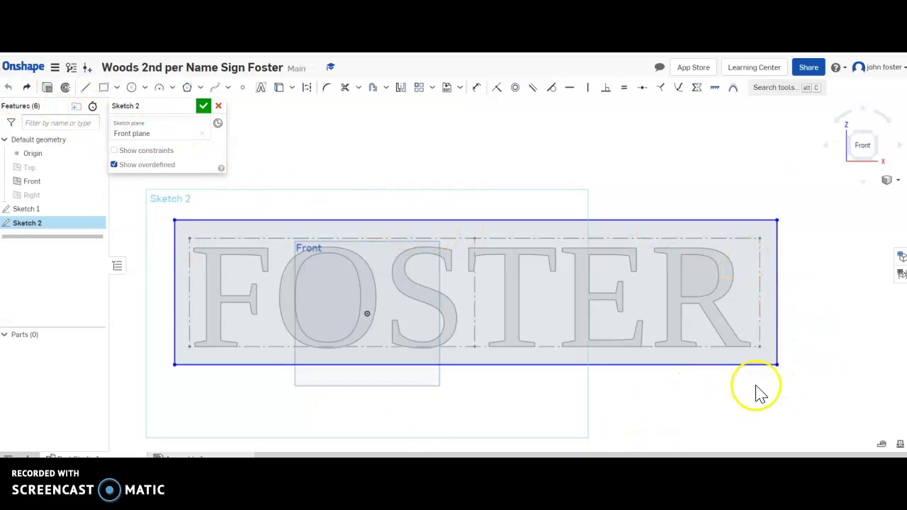
Step: Move the border rectangle's lower-right corner slightly inward to even out the margins, and accept the sketch
left_click_drag(778, 366, 774, 363)
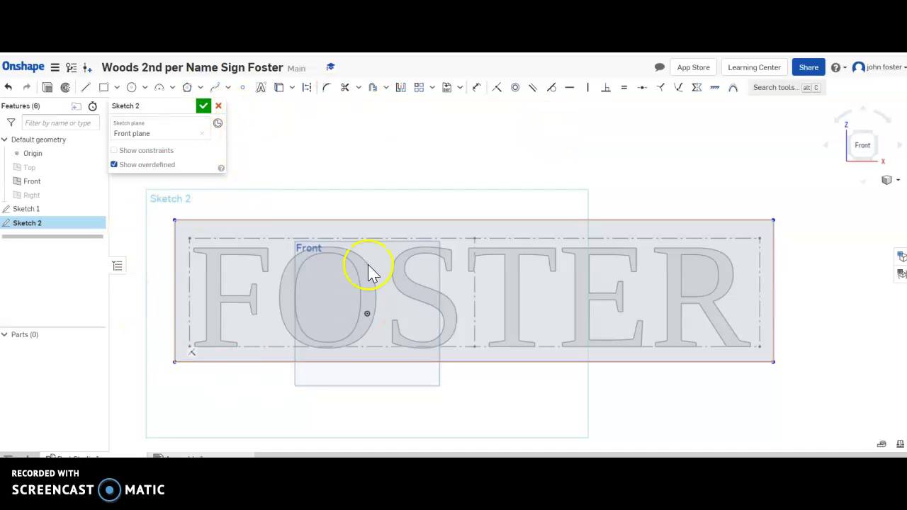
left_click(204, 107)
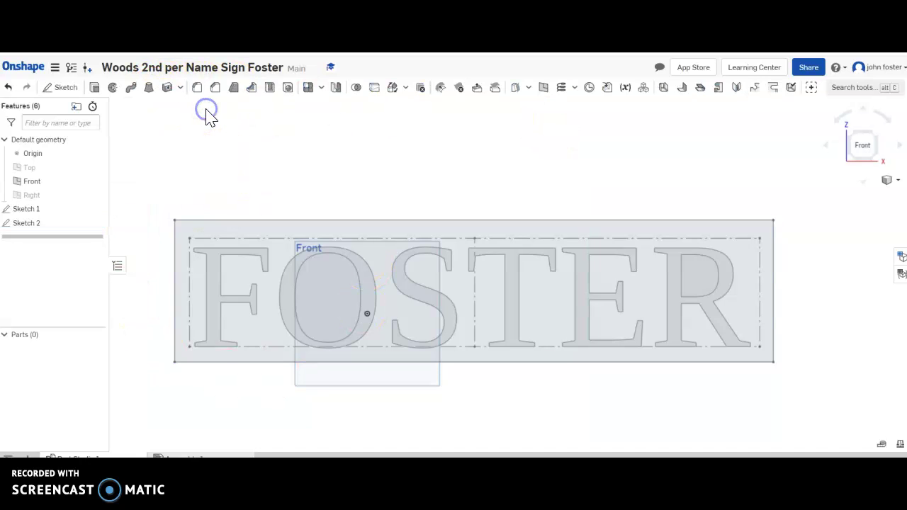
Step: Extrude the border rectangle of Sketch 2 as a new solid 1 in deep, with the direction flipped to go behind the lettering
mouse_move(488, 143)
right_mouse_down()
mouse_move(473, 229)
mouse_move(494, 170)
right_mouse_up()
left_click_drag(735, 177, 799, 169)
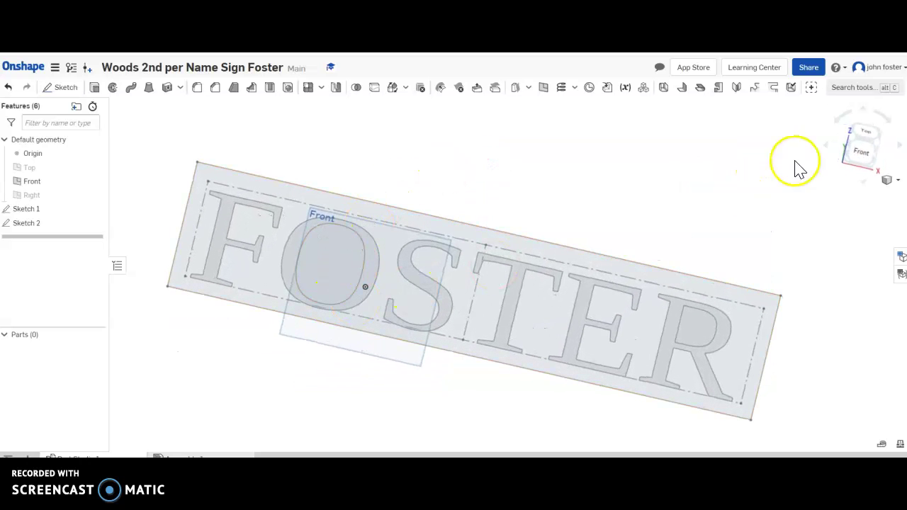
left_click(846, 115)
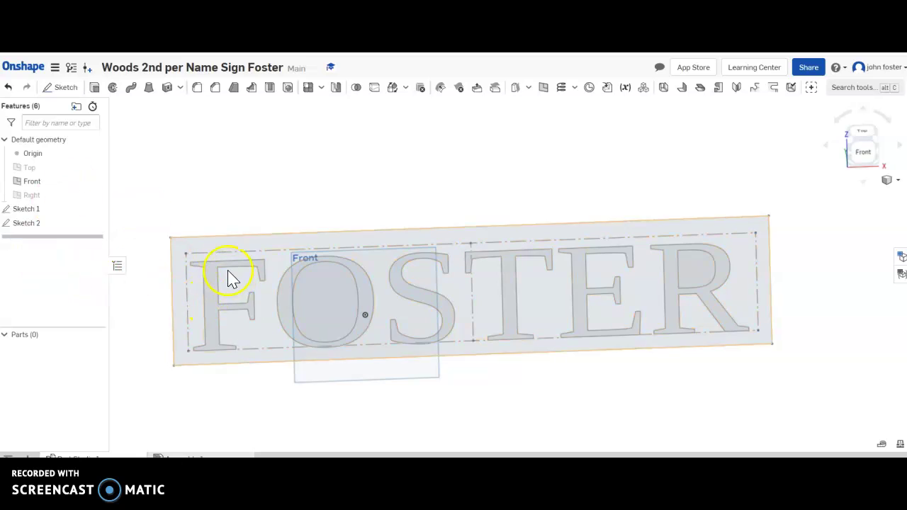
left_click(94, 89)
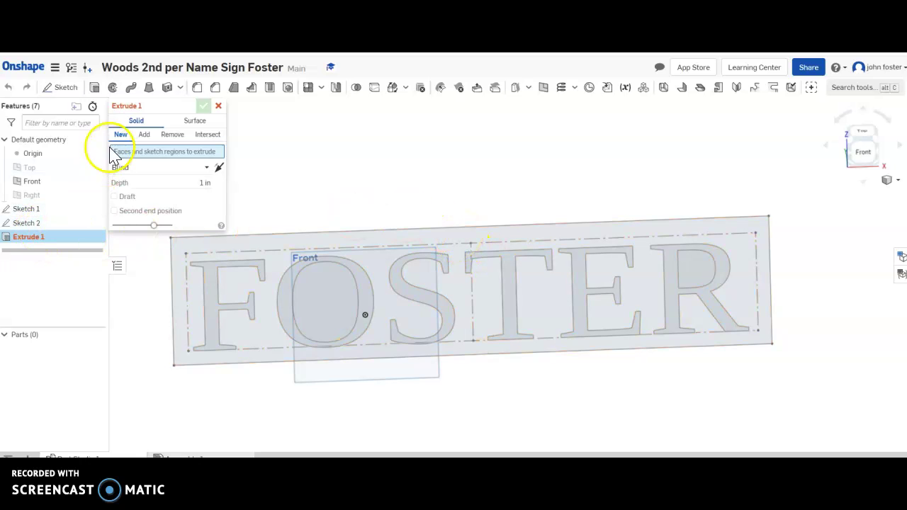
left_click(362, 241)
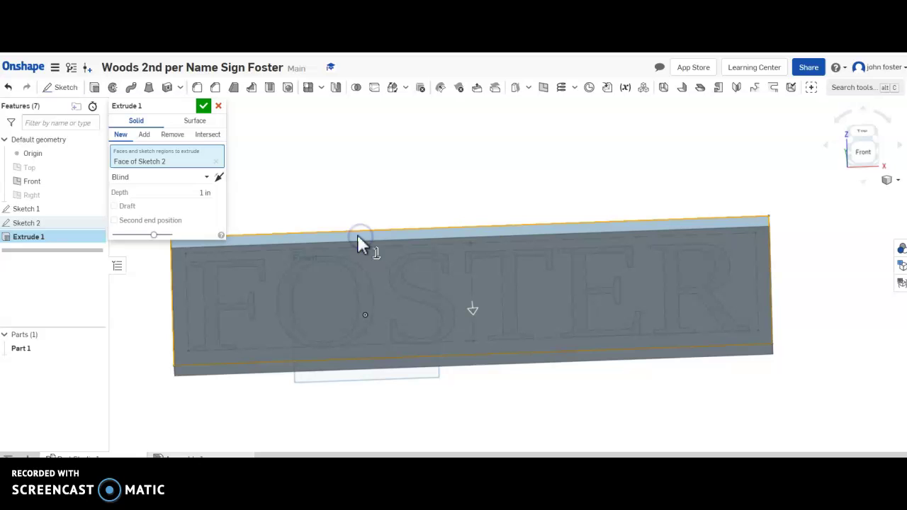
mouse_move(588, 145)
right_mouse_down()
mouse_move(597, 142)
mouse_move(599, 178)
mouse_move(585, 160)
mouse_move(584, 187)
mouse_move(602, 149)
right_mouse_up()
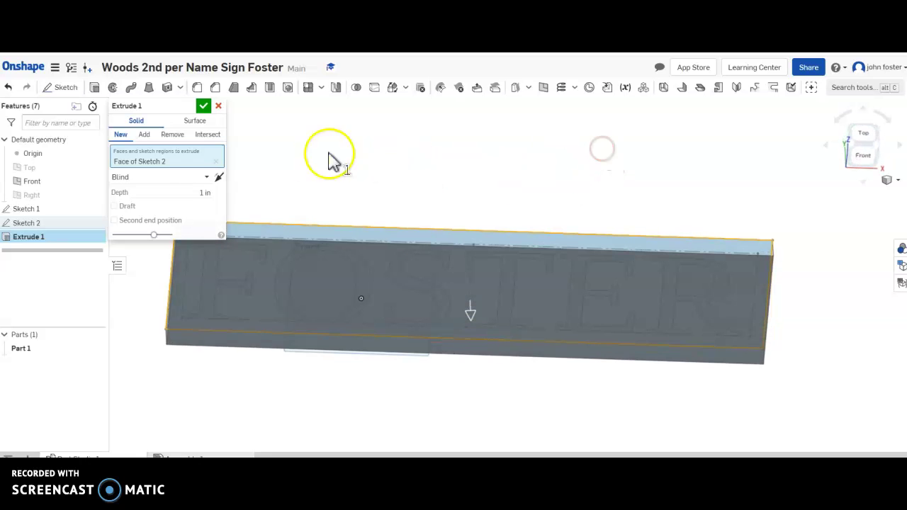
left_click(219, 179)
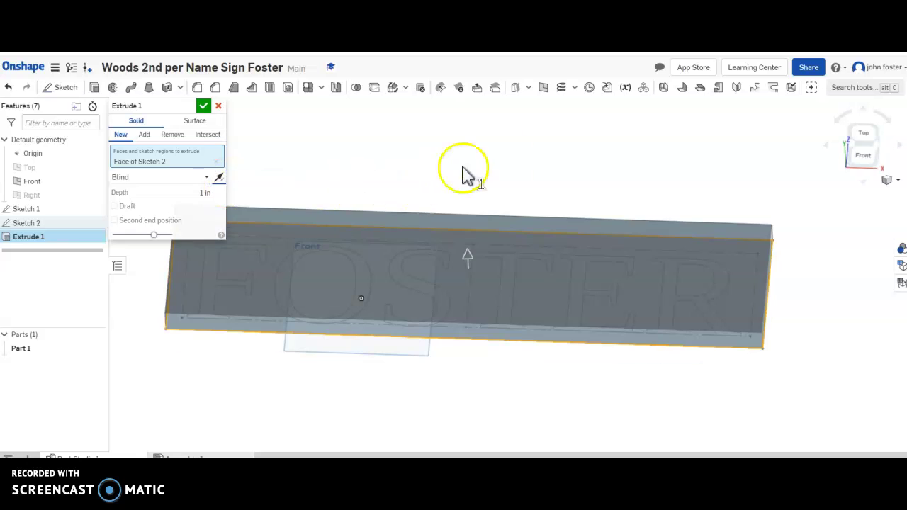
right_click_drag(549, 170, 558, 151)
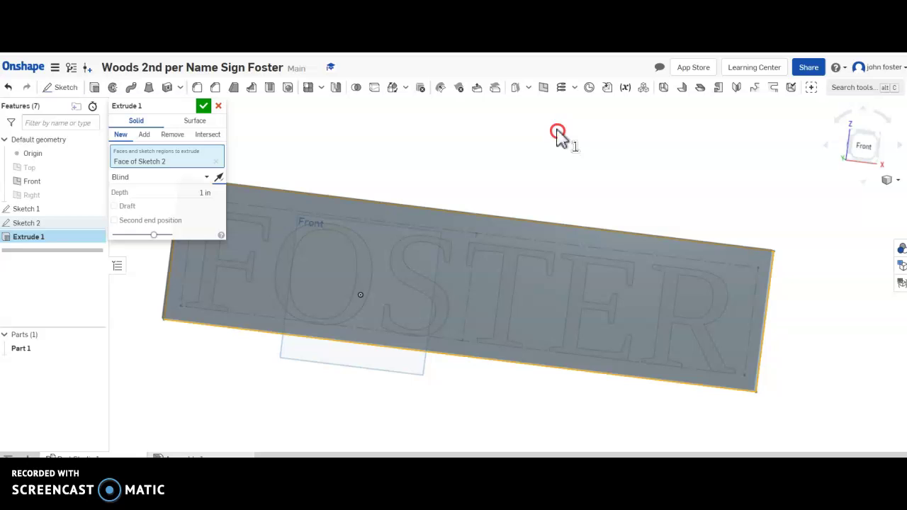
right_click_drag(482, 413, 512, 386)
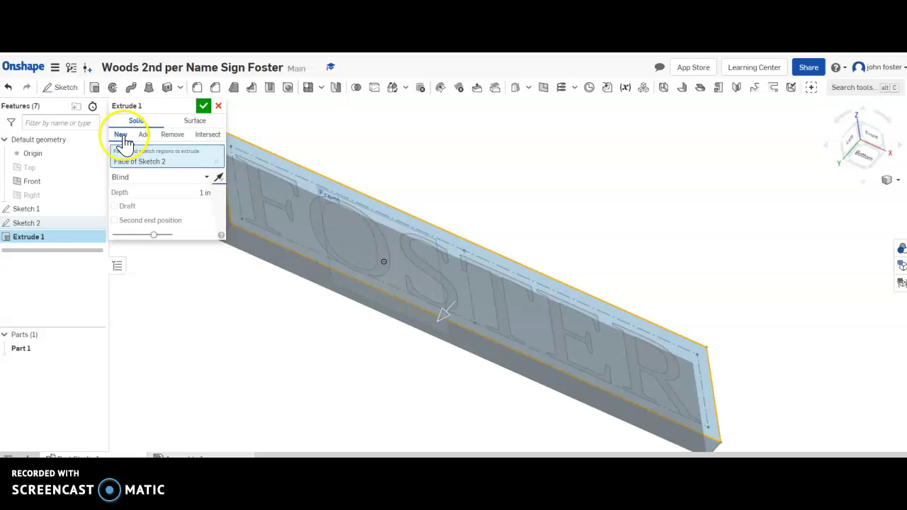
left_click(203, 105)
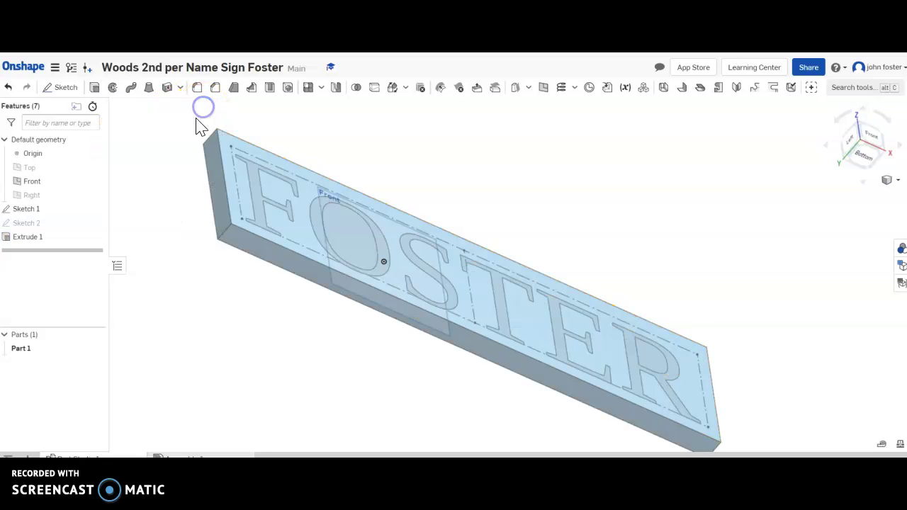
Step: Engrave the letter faces of Sketch 1 into the board with a Remove extrude, Blind, 0.25 in deep
left_click(698, 247)
right_click_drag(697, 248, 678, 265)
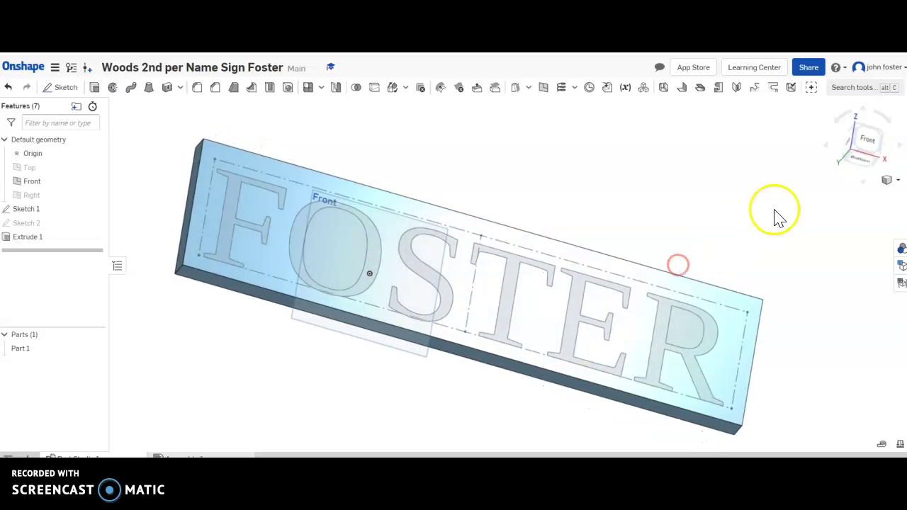
left_click(865, 140)
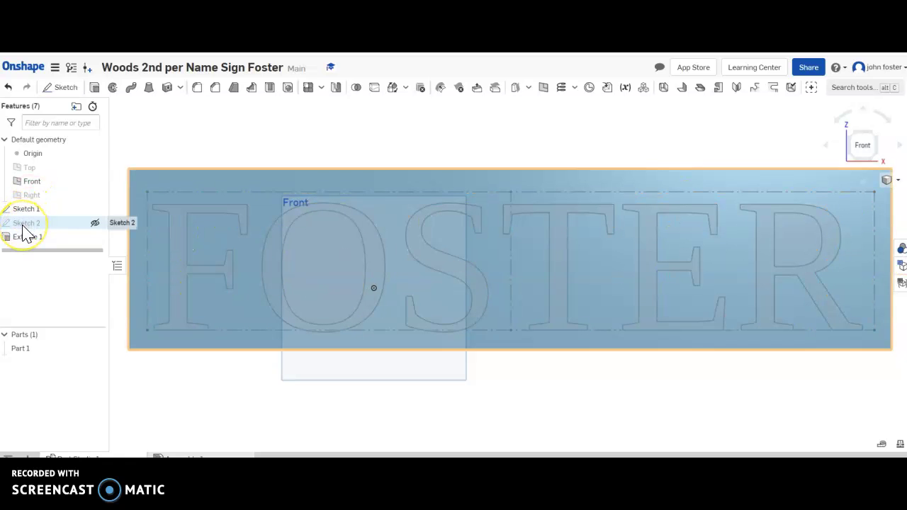
left_click(41, 212)
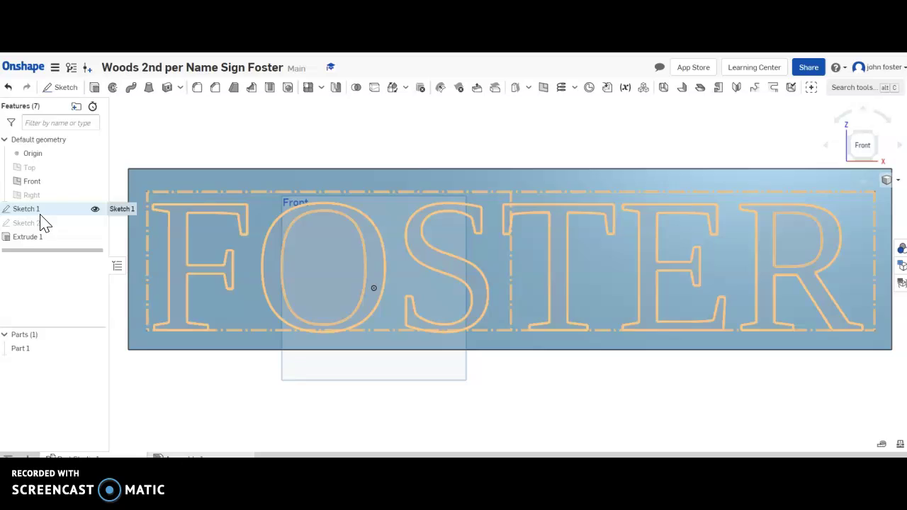
left_click(93, 88)
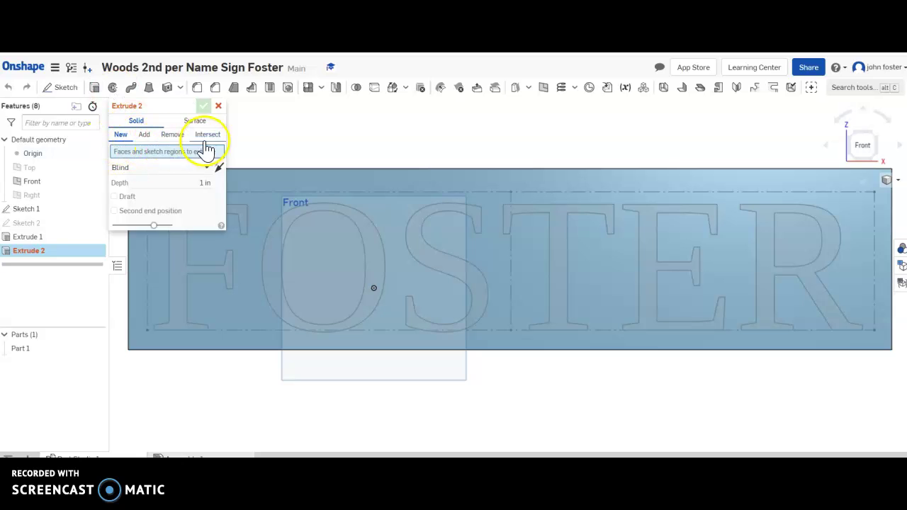
left_click(172, 134)
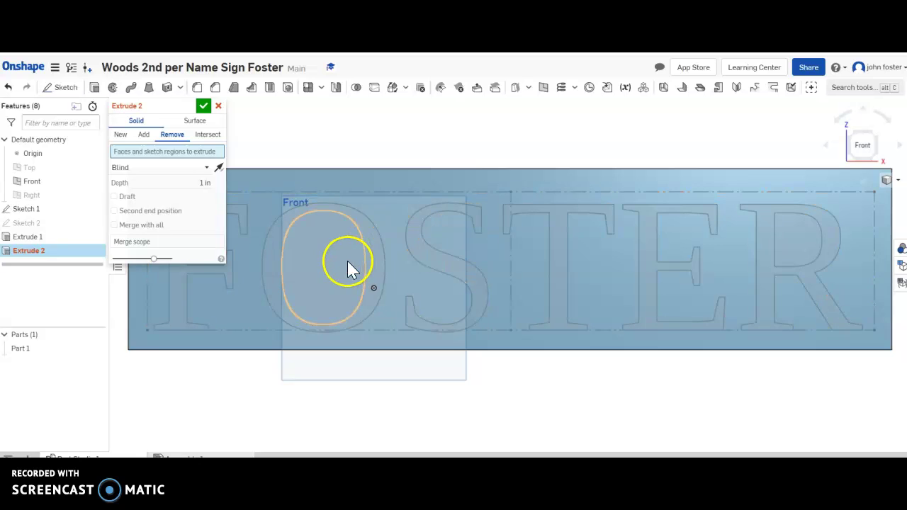
left_click(279, 285)
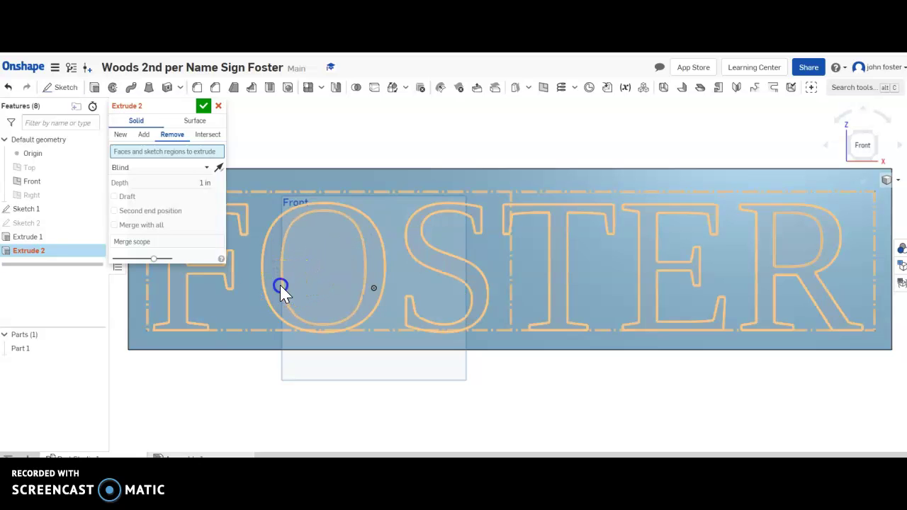
left_click(28, 211)
left_click_drag(28, 209, 186, 170)
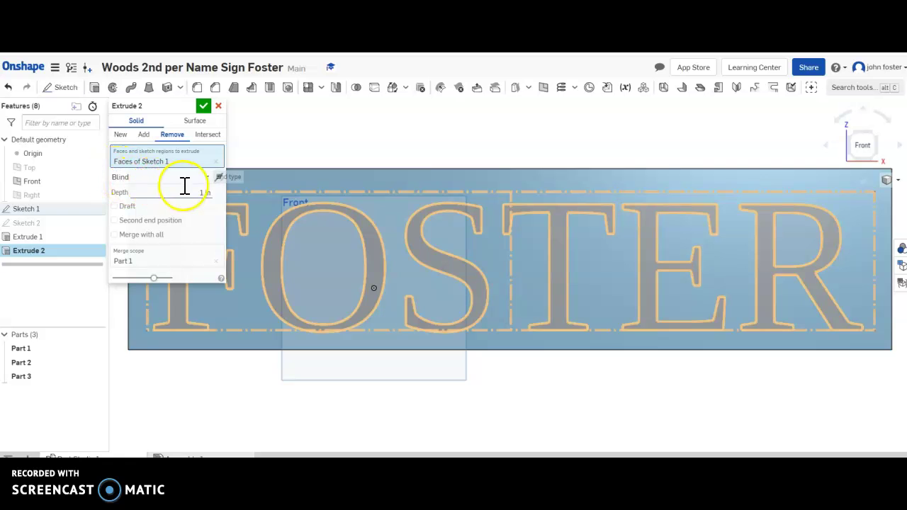
right_click_drag(423, 136, 379, 163)
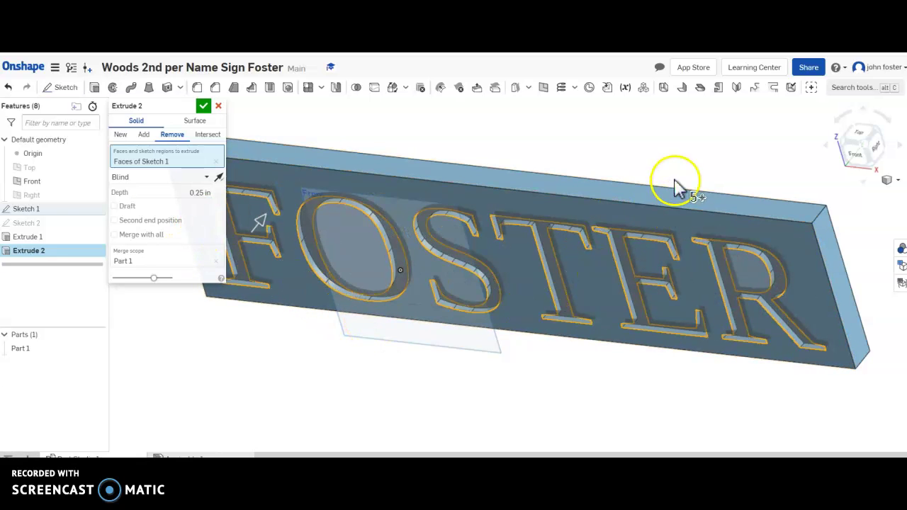
mouse_move(727, 157)
right_mouse_down()
mouse_move(713, 158)
mouse_move(713, 170)
mouse_move(739, 147)
mouse_move(723, 163)
right_mouse_up()
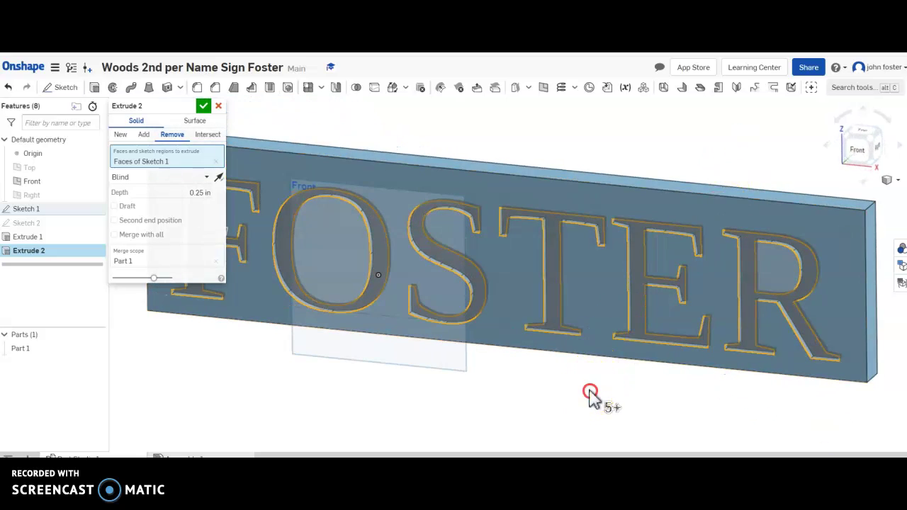
right_click_drag(593, 390, 599, 360)
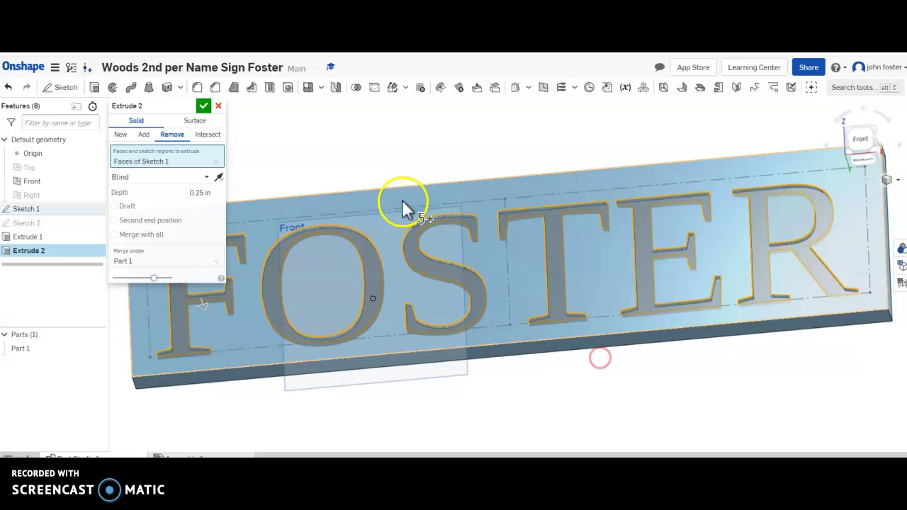
left_click(203, 106)
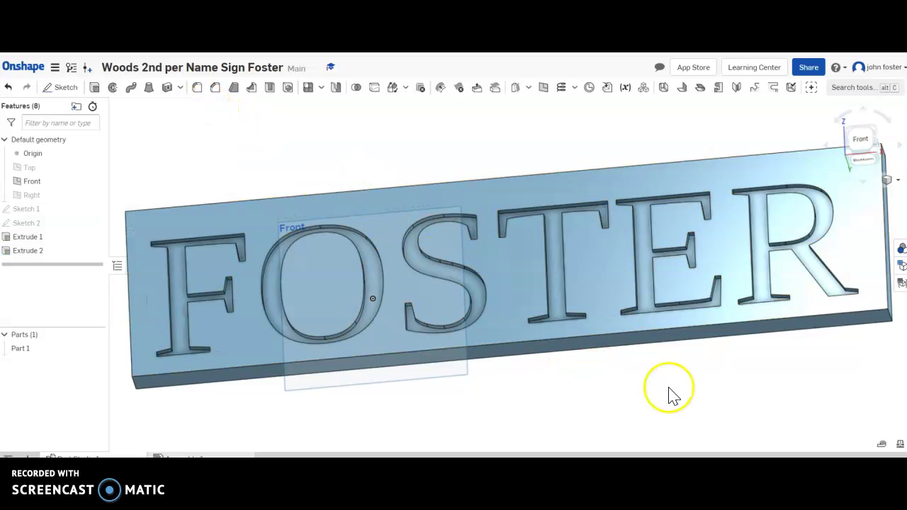
Step: Fillet the four outer edges of the board's front face with a circular 0.2 in radius
scroll(665, 401, "up", 3)
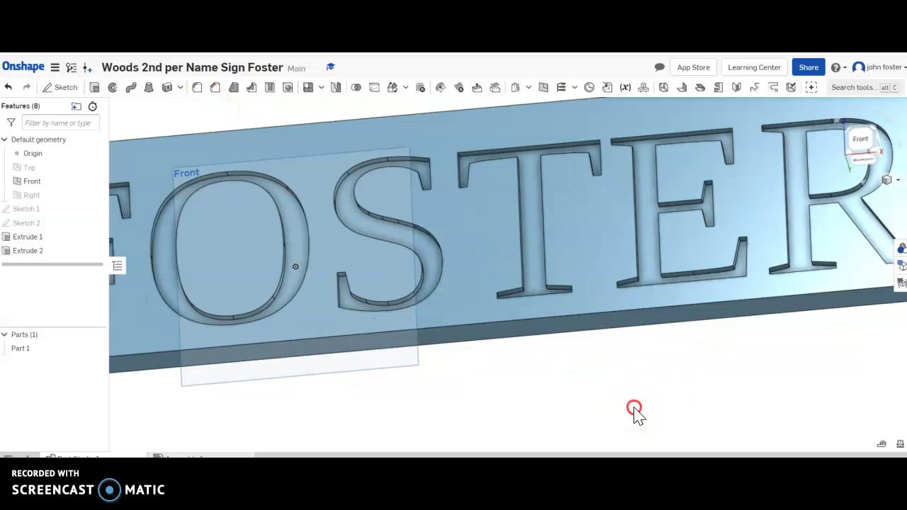
right_click_drag(632, 399, 600, 418)
key("shift+1")
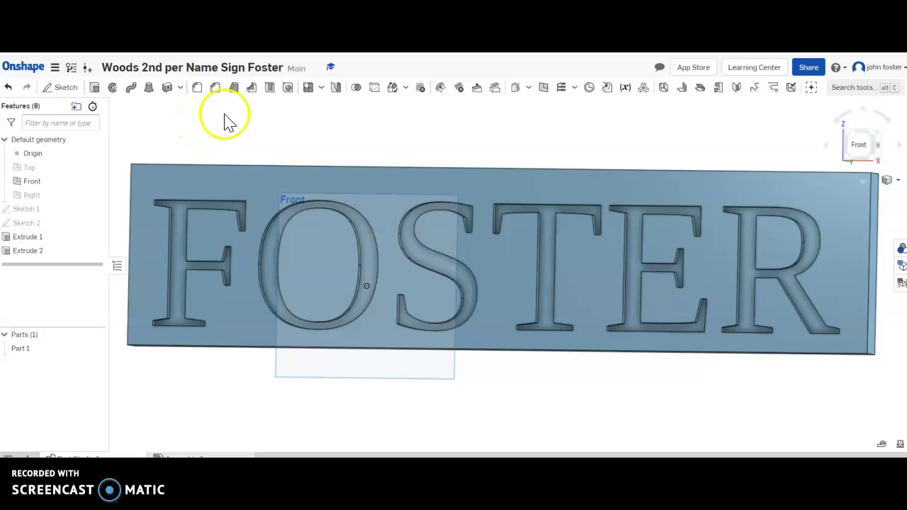
left_click(198, 90)
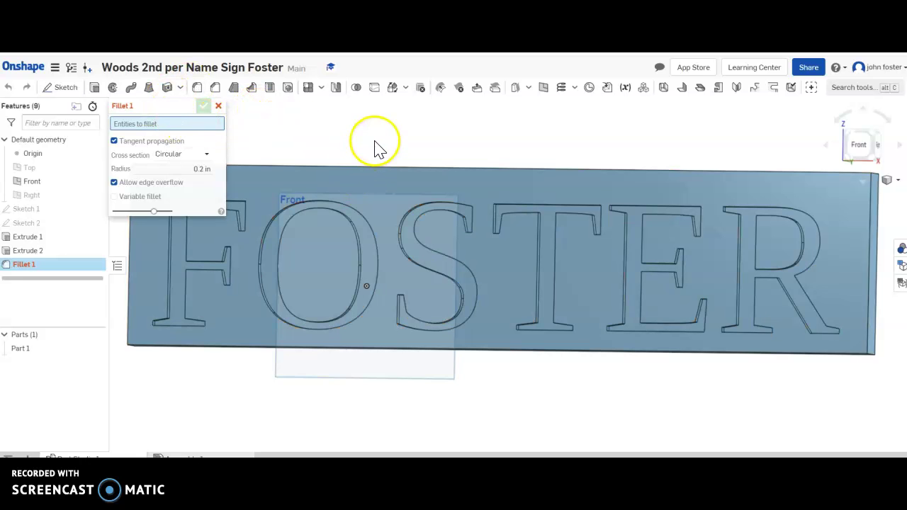
mouse_move(378, 140)
right_mouse_down()
mouse_move(375, 156)
mouse_move(387, 137)
right_mouse_up()
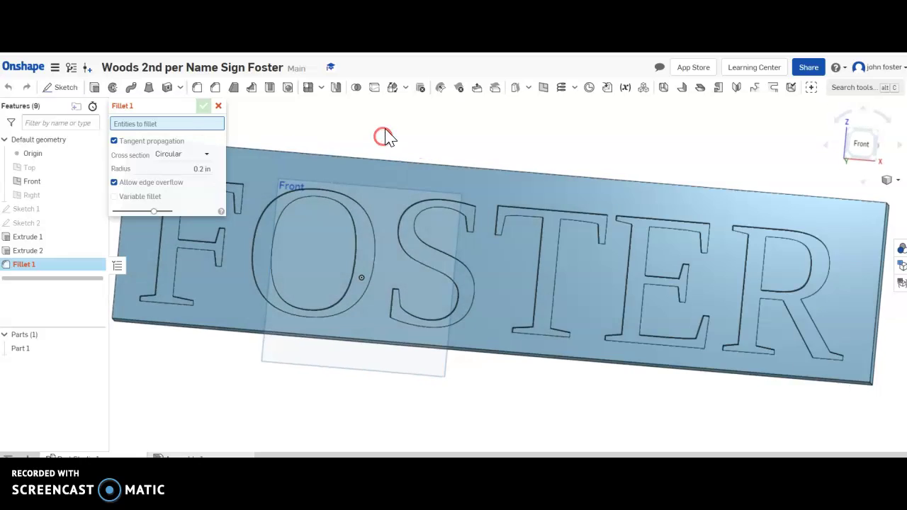
middle_click_drag(386, 131, 387, 180)
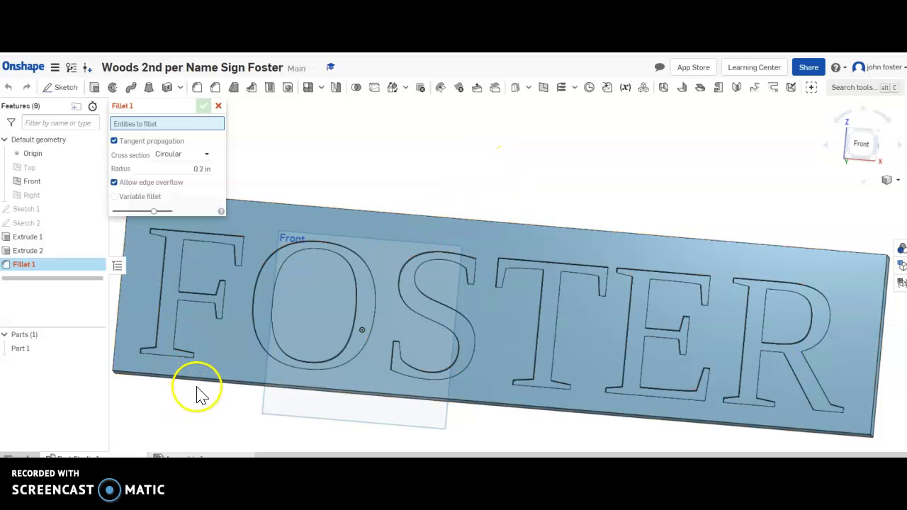
scroll(553, 138, "down", 3)
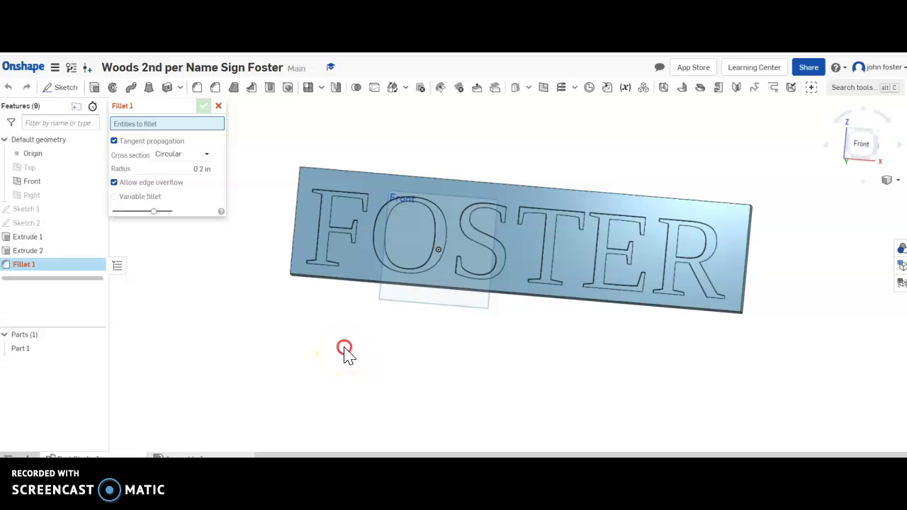
right_click_drag(345, 349, 368, 337)
left_click(196, 127)
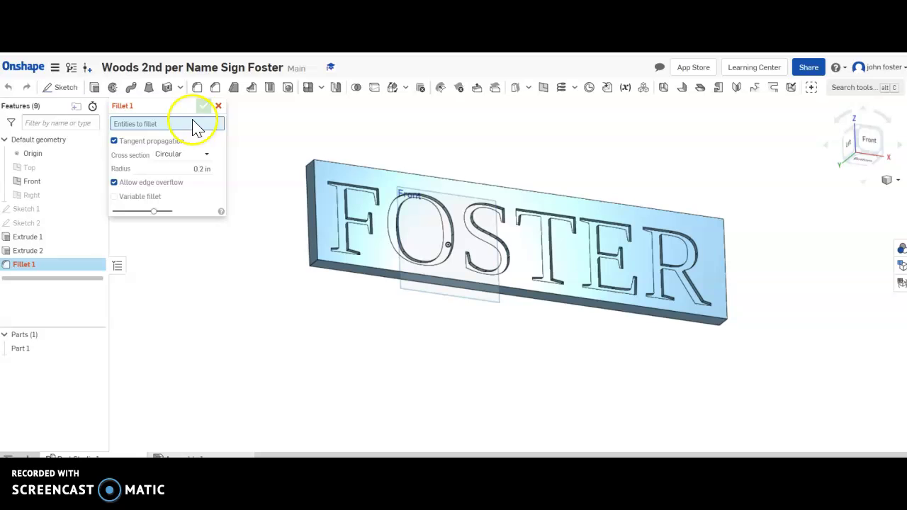
left_click(315, 216)
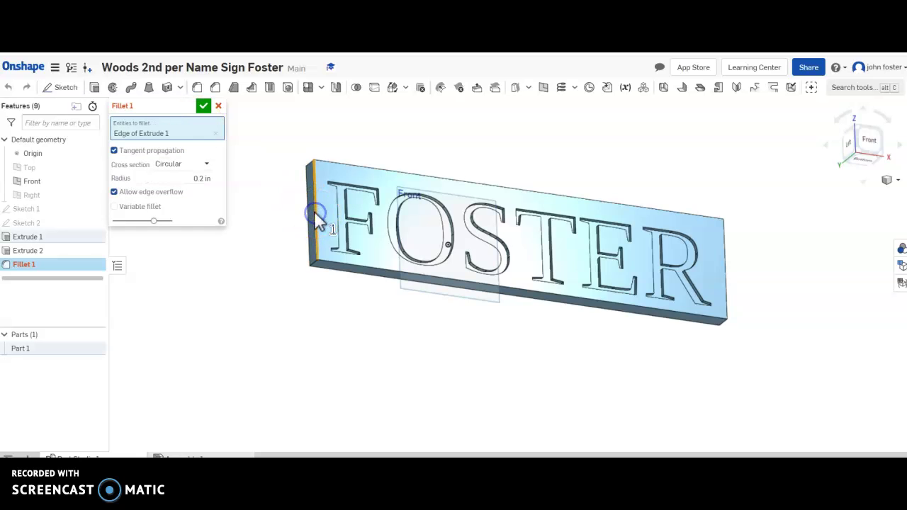
left_click(374, 272)
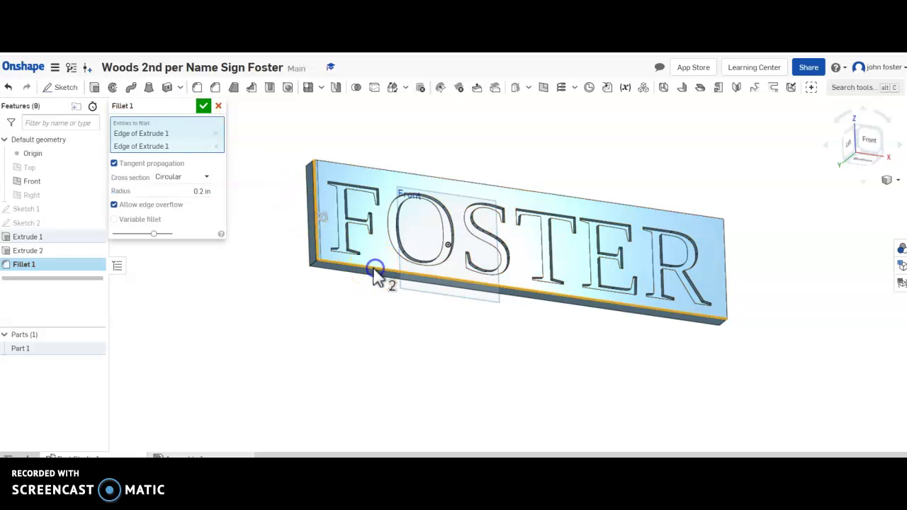
left_click(725, 270)
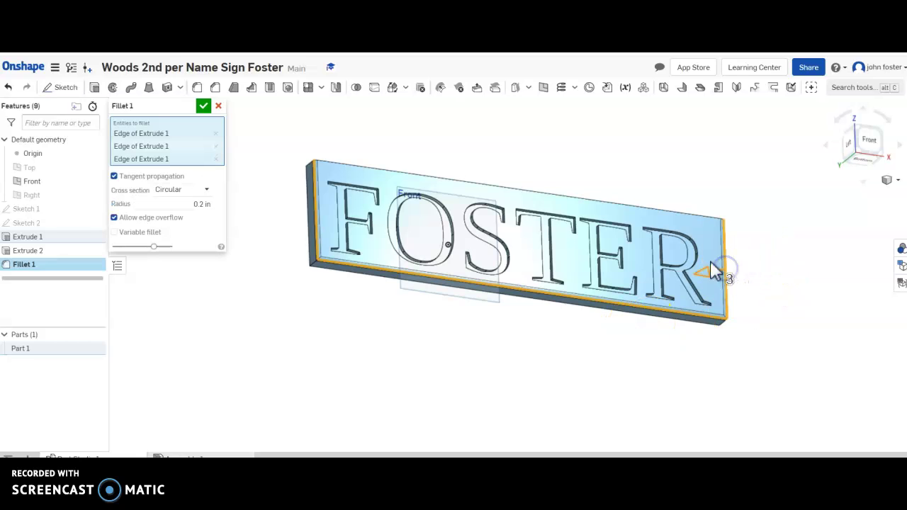
left_click(576, 202)
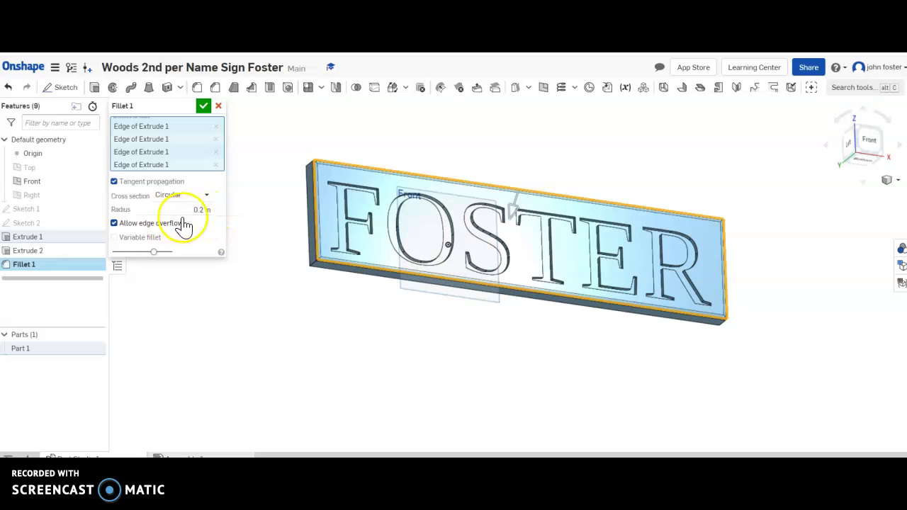
left_click(203, 105)
Step: Switch to Snipping Tool, capture the sign in a nearly frontal view, and discard the snip without saving
right_click_drag(326, 329, 327, 383)
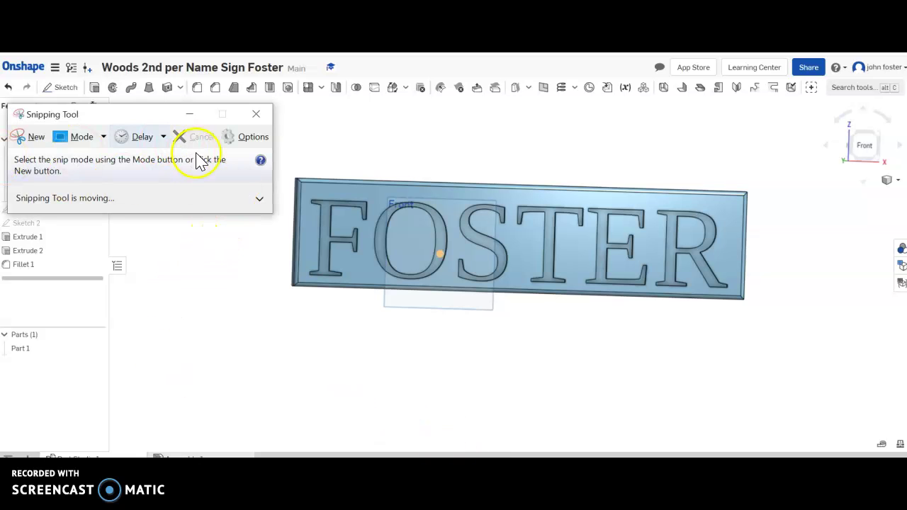
left_click_drag(150, 114, 127, 112)
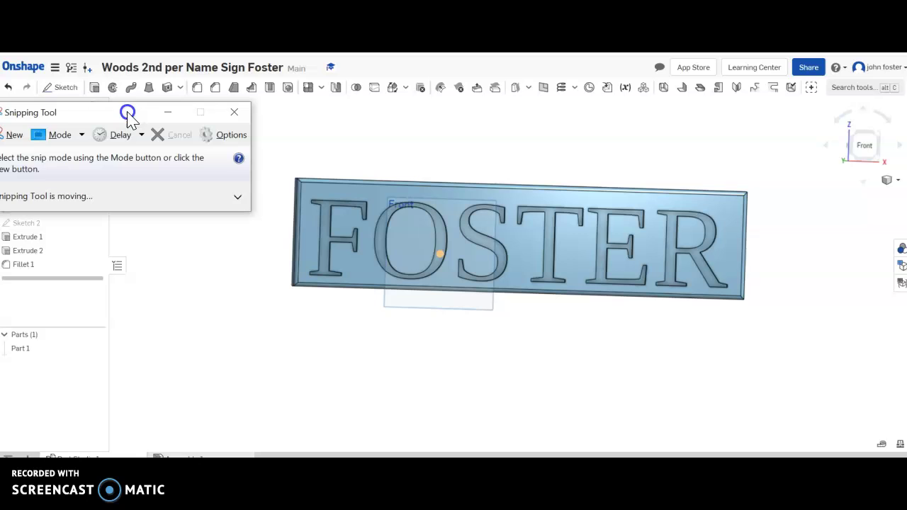
left_click(11, 135)
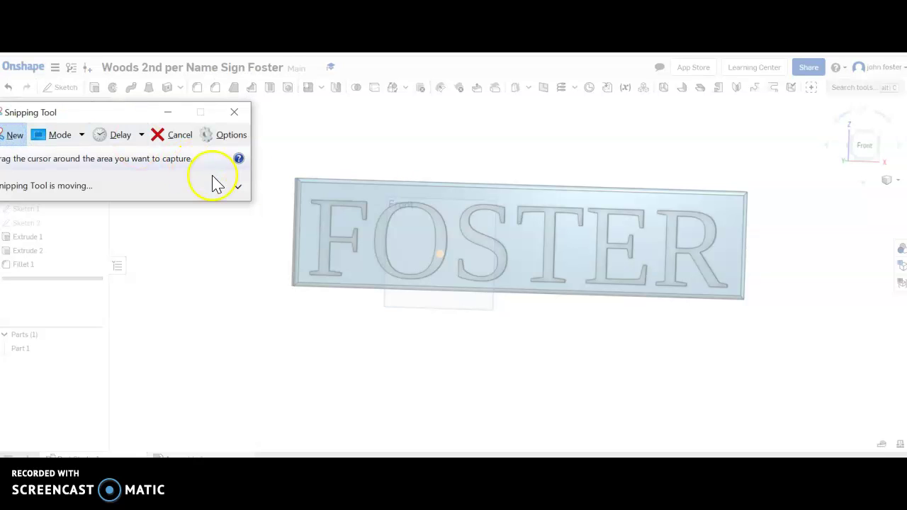
left_click_drag(255, 156, 793, 391)
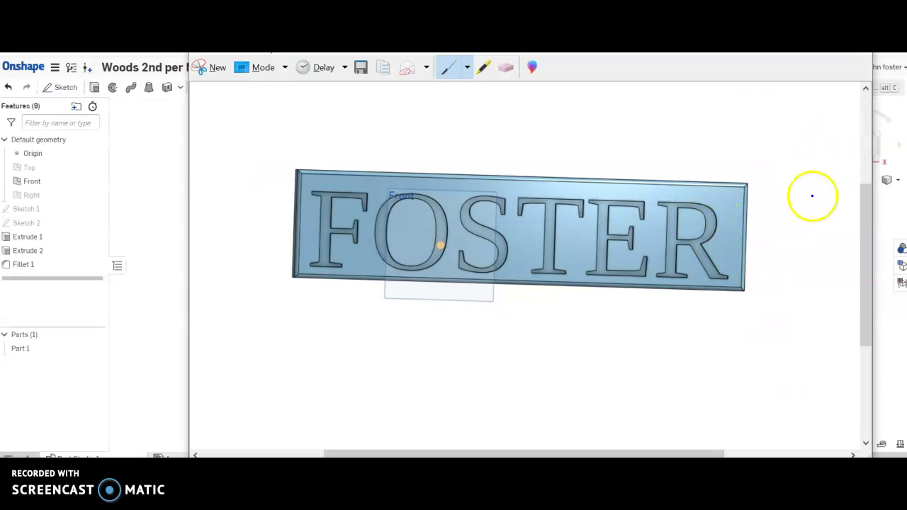
key("alt+F4")
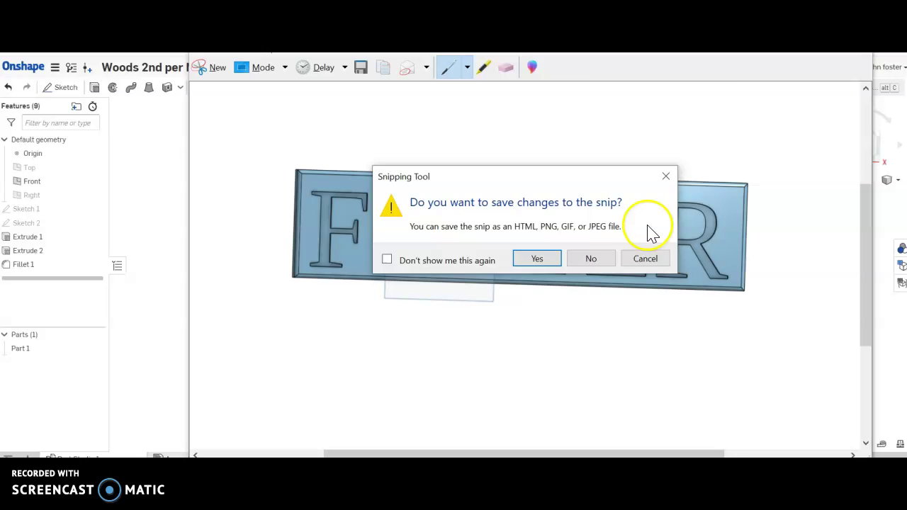
left_click(590, 259)
Step: Capture a snip of the sign from a lower angle, open its Save As dialog, cancel it, and discard the snip
right_click_drag(613, 327, 615, 306)
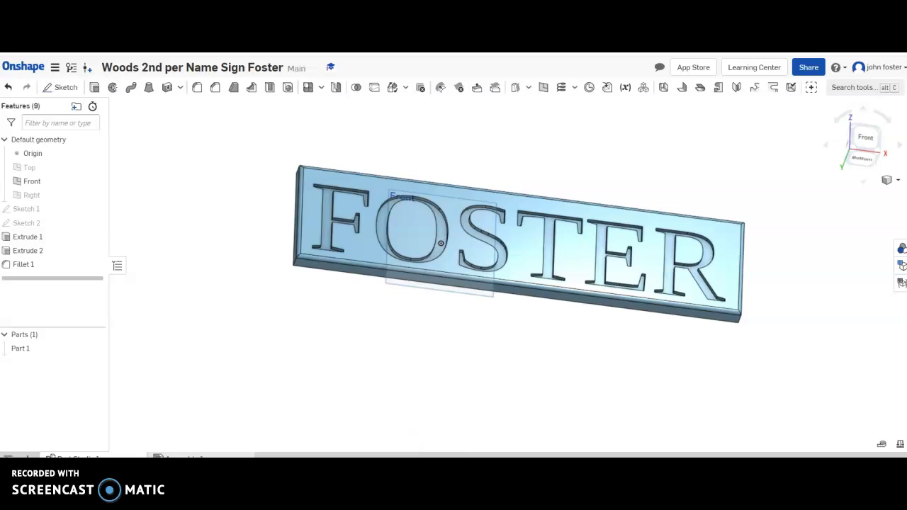
left_click(21, 136)
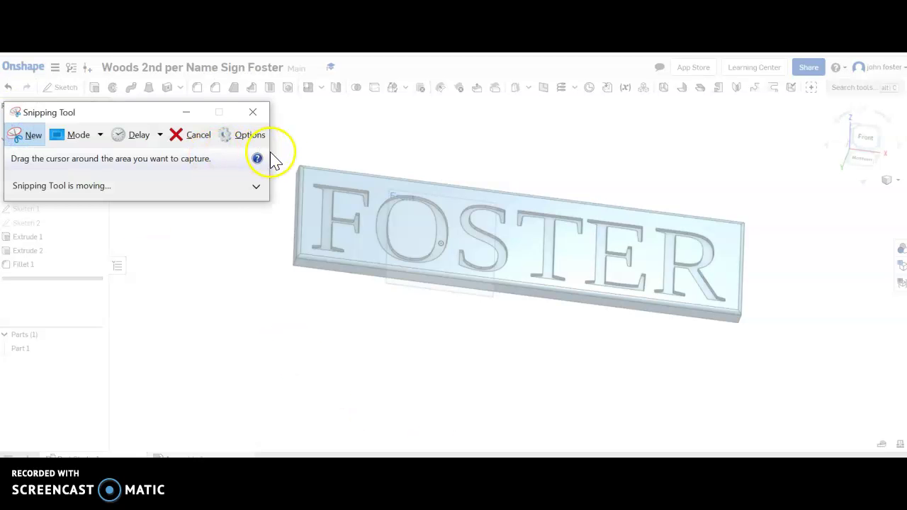
left_click_drag(280, 150, 771, 357)
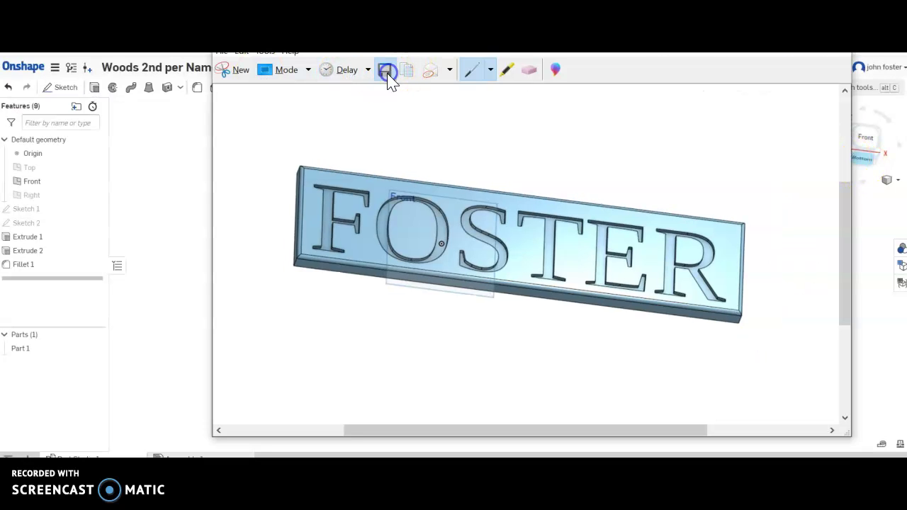
left_click(562, 333)
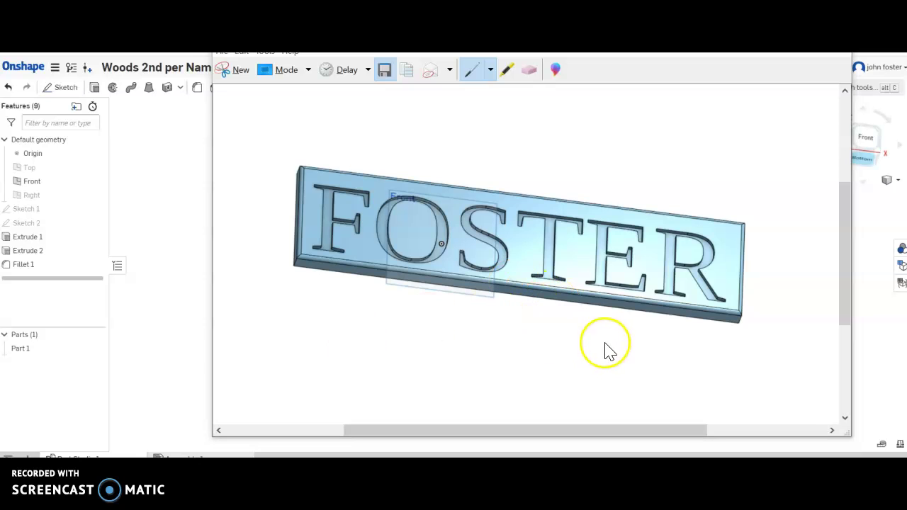
key("ctrl+s")
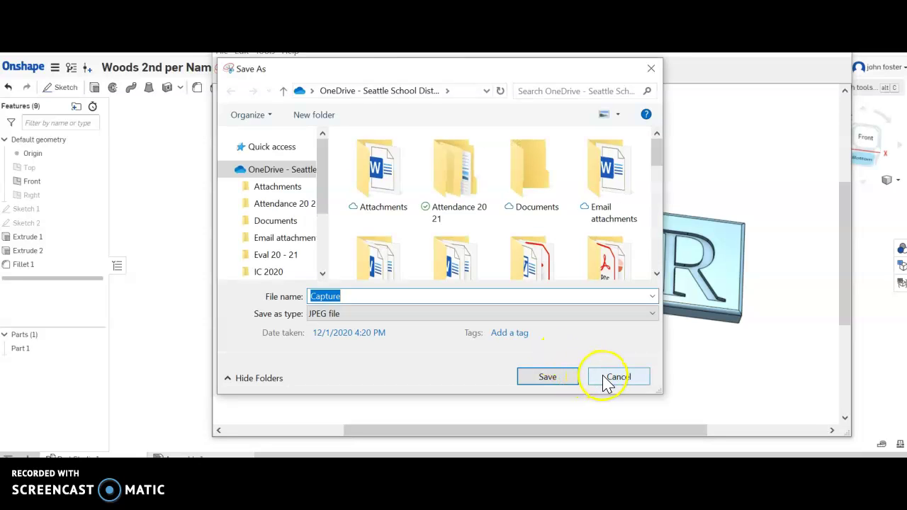
left_click(607, 381)
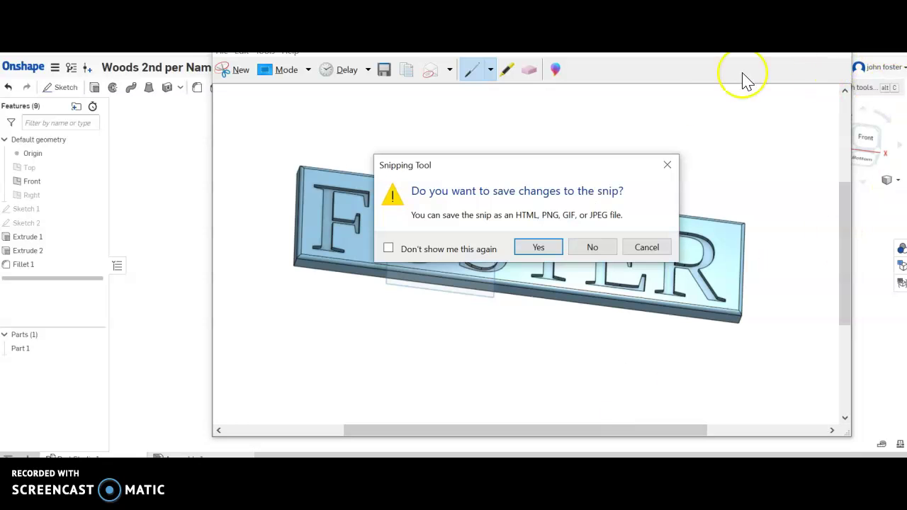
left_click(582, 251)
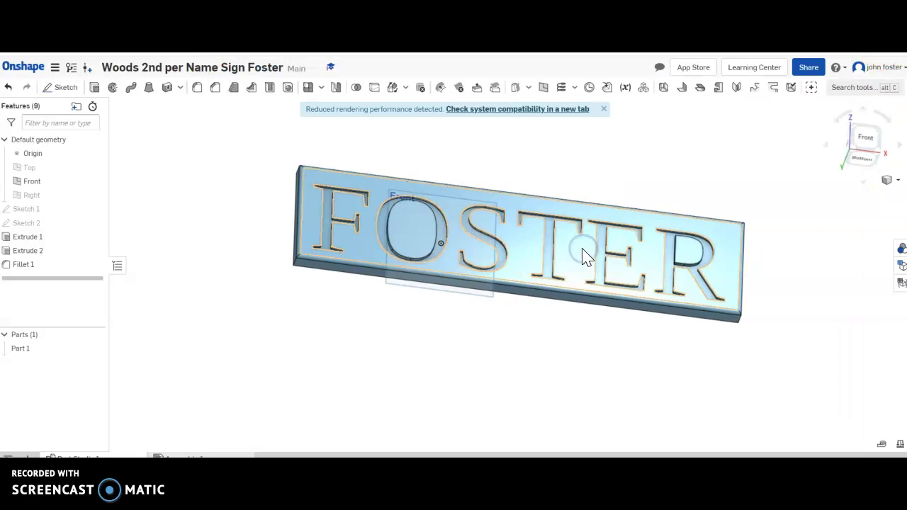